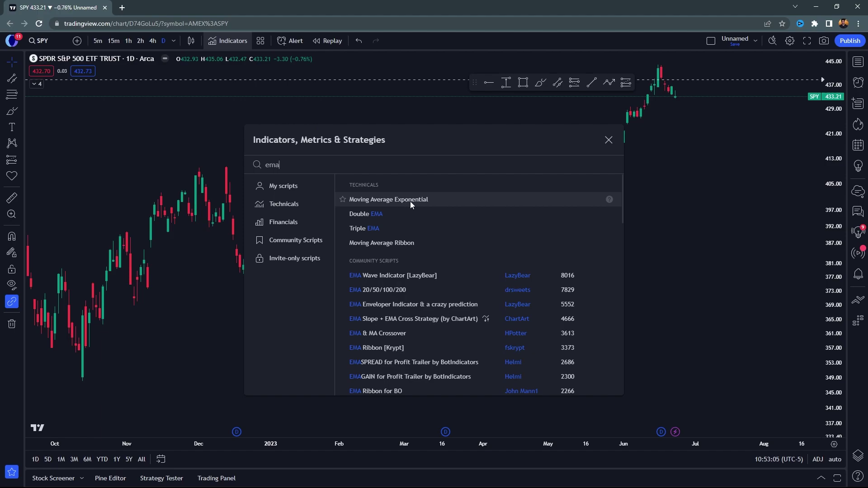
Add the Moving Average Exponential and Volume Weighted Average Price indicators to the SPY chart
left_click(410, 201)
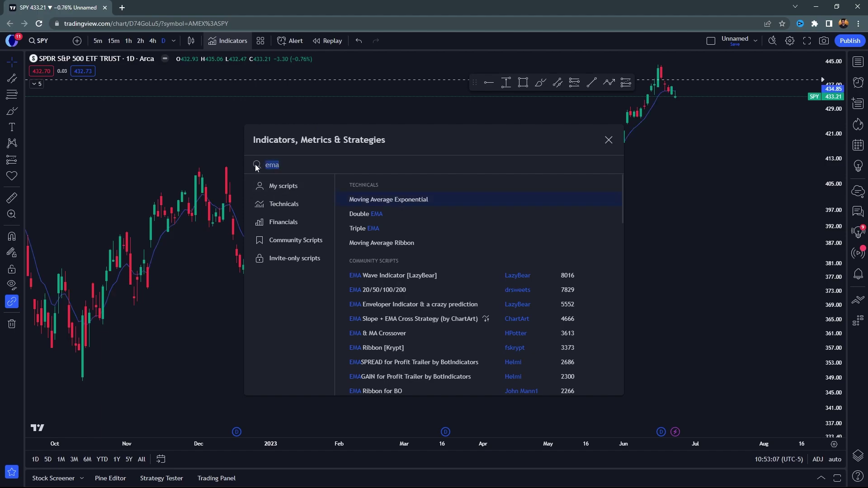
type("vwap")
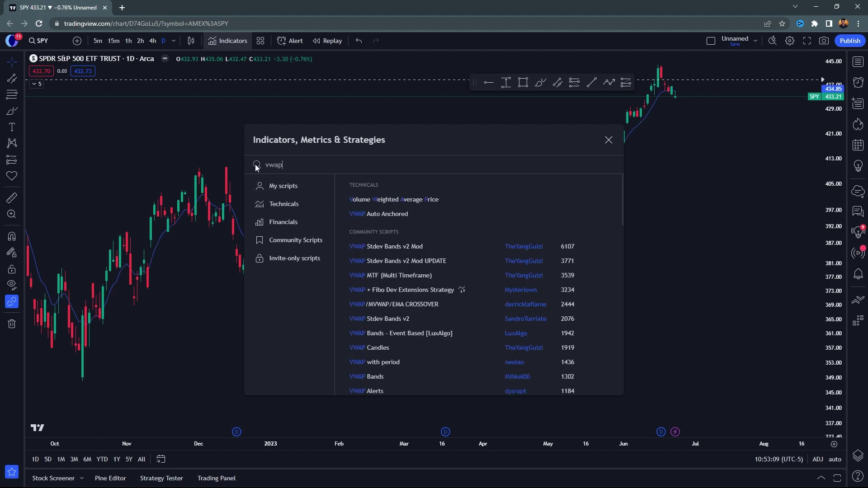
left_click(407, 199)
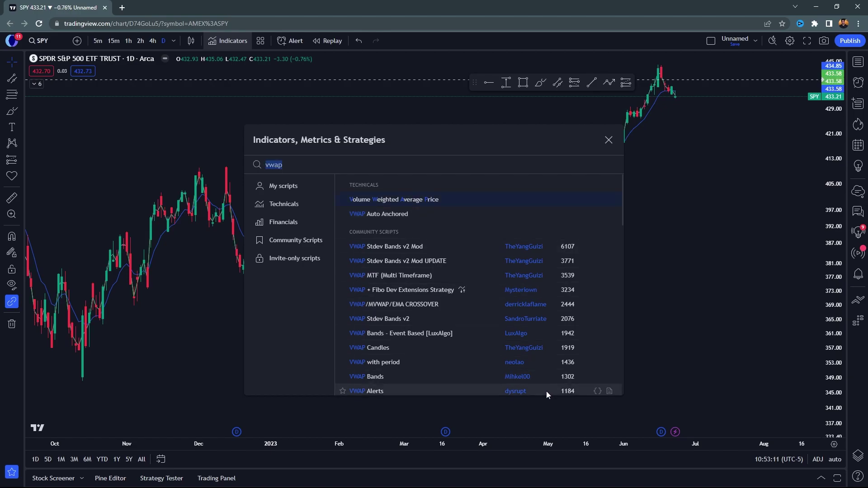
key("Escape")
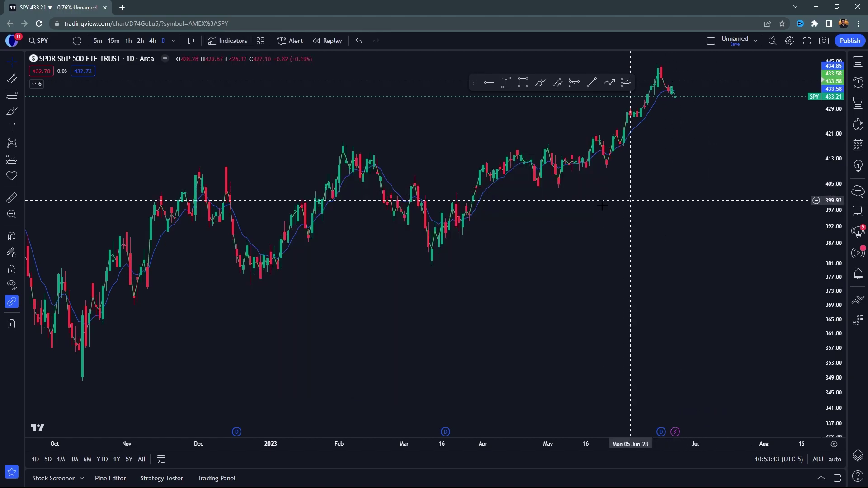
Style the EMA line in red with the second line thickness, keeping the rest of its settings
scroll(389, 228, "up", 3)
left_click(34, 84)
left_click(103, 127)
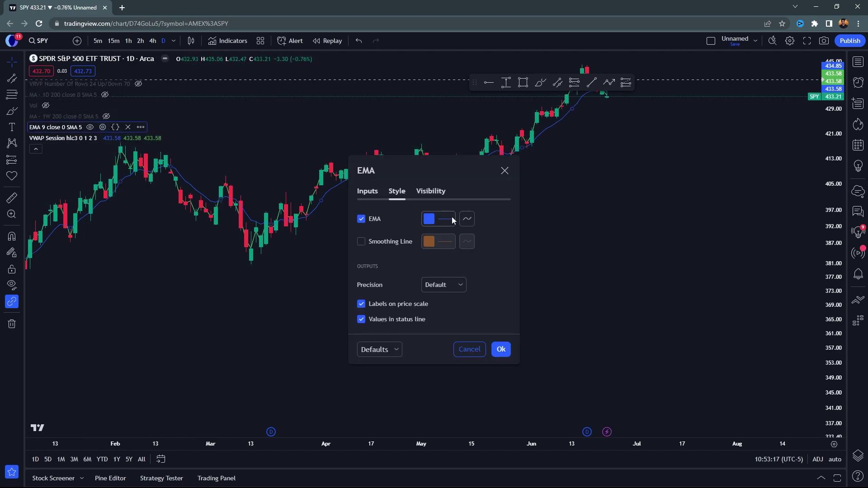
left_click(429, 220)
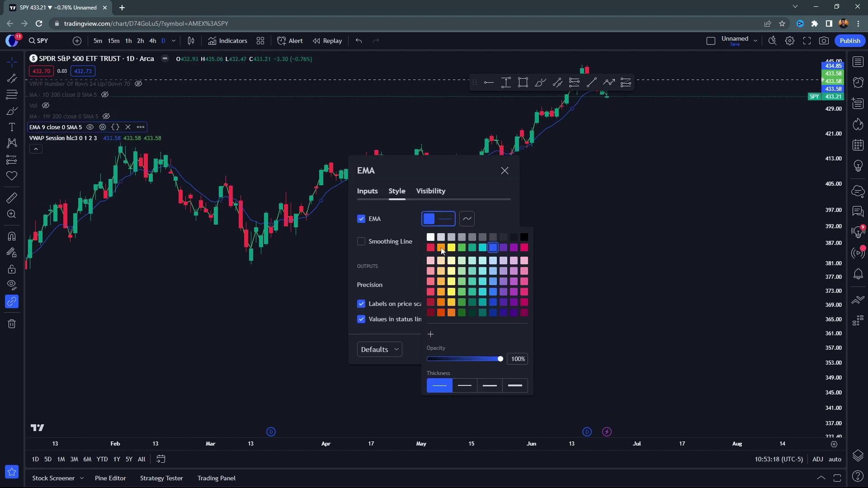
left_click(496, 213)
left_click(375, 199)
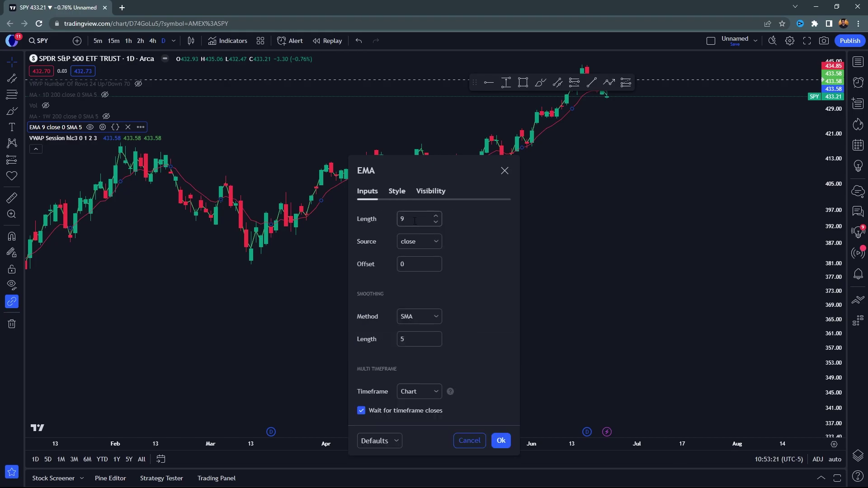
left_click(397, 188)
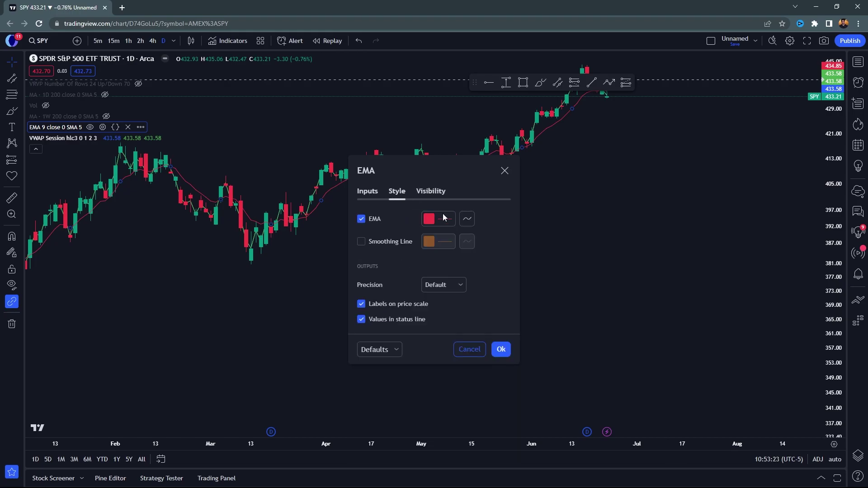
left_click(449, 223)
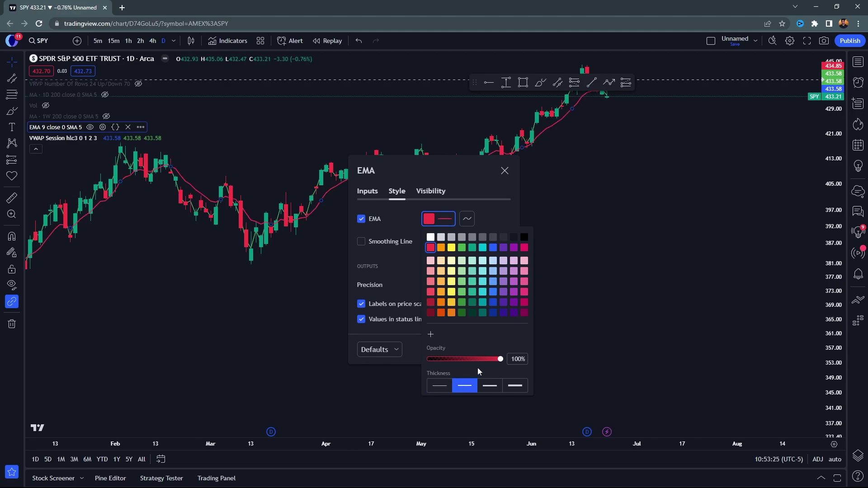
left_click(281, 254)
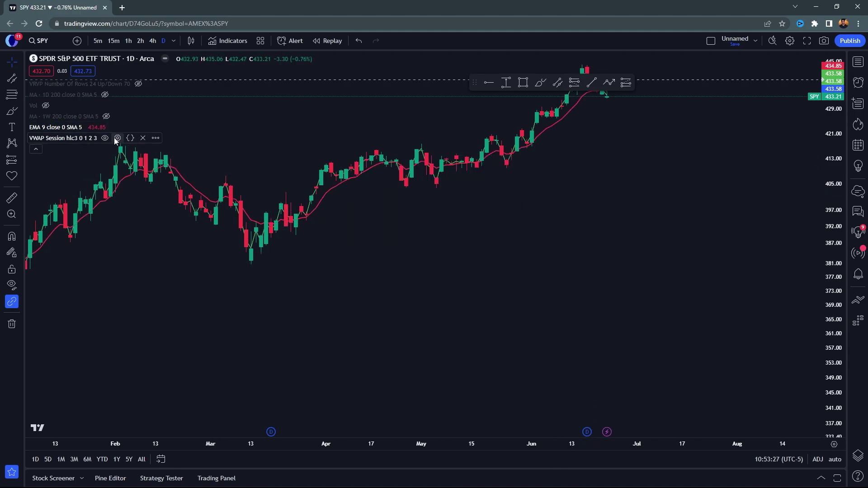
Turn off Upper Band #1, Lower Band #1 and Bands Fill #1 in the VWAP style so only the VWAP line is plotted
left_click(118, 138)
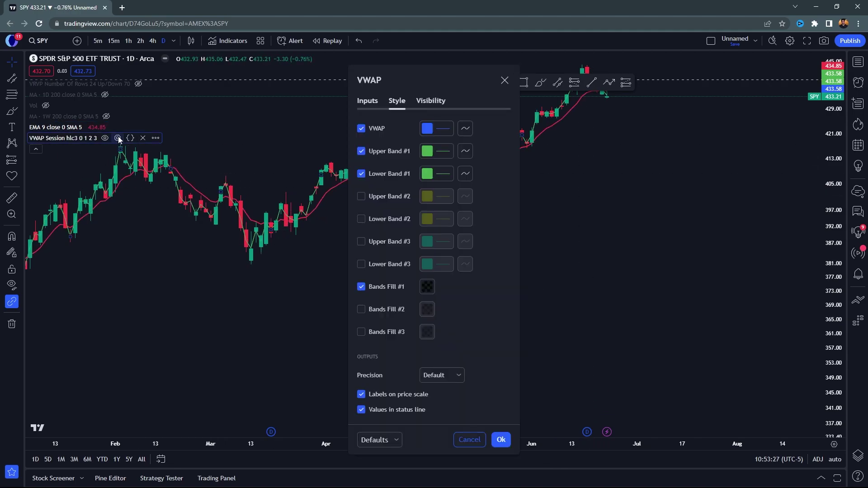
left_click(372, 151)
left_click(361, 174)
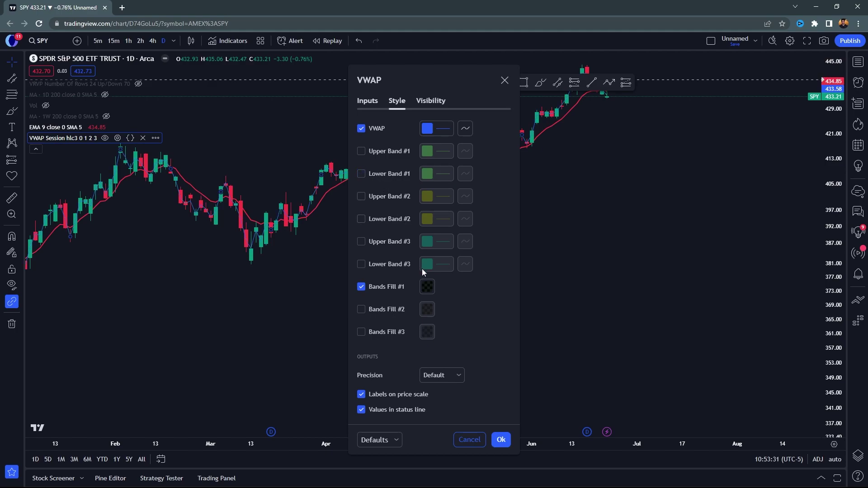
left_click(382, 289)
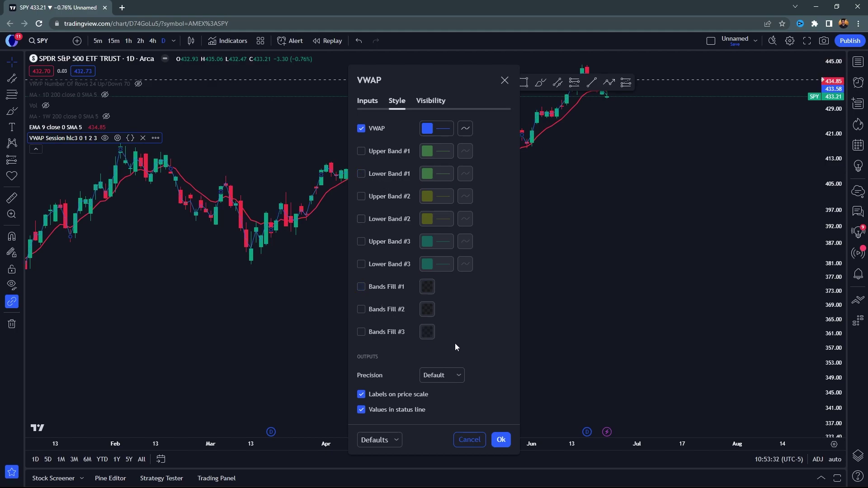
left_click(501, 440)
Switch the SPY chart to the 5-minute timeframe and collapse the indicator legend
left_click_drag(448, 241, 531, 336)
left_click(100, 43)
left_click(36, 149)
Examine how the 5-minute SPY price moves relative to the EMA and VWAP lines over the mid to late June sessions
scroll(373, 238, "down", 2)
left_click_drag(836, 310, 834, 118)
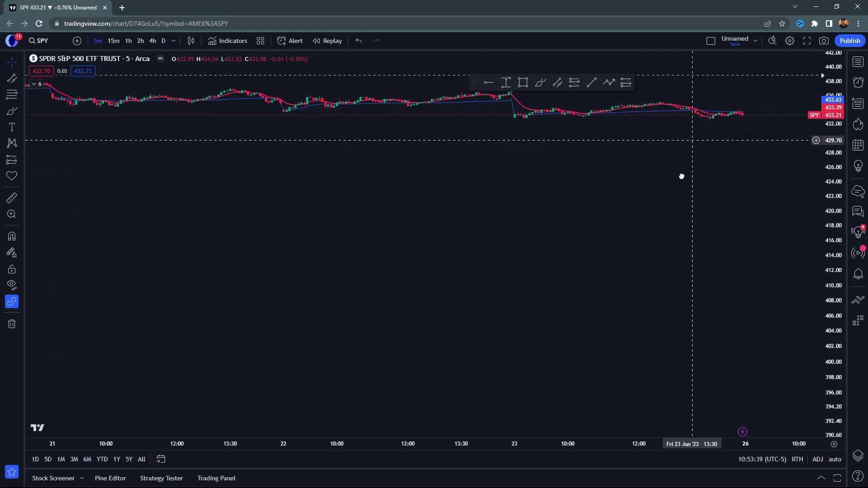
left_click_drag(692, 145, 655, 285)
scroll(655, 286, "down", 9)
left_click_drag(830, 330, 756, 184)
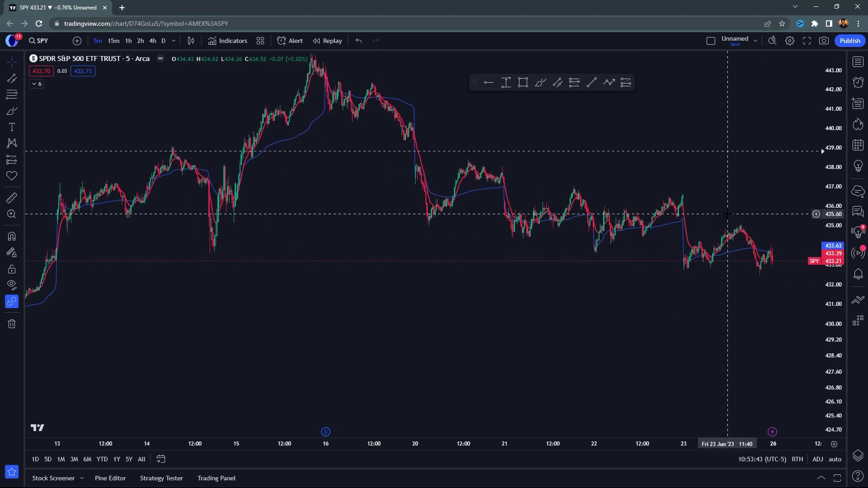
scroll(664, 287, "up", 3)
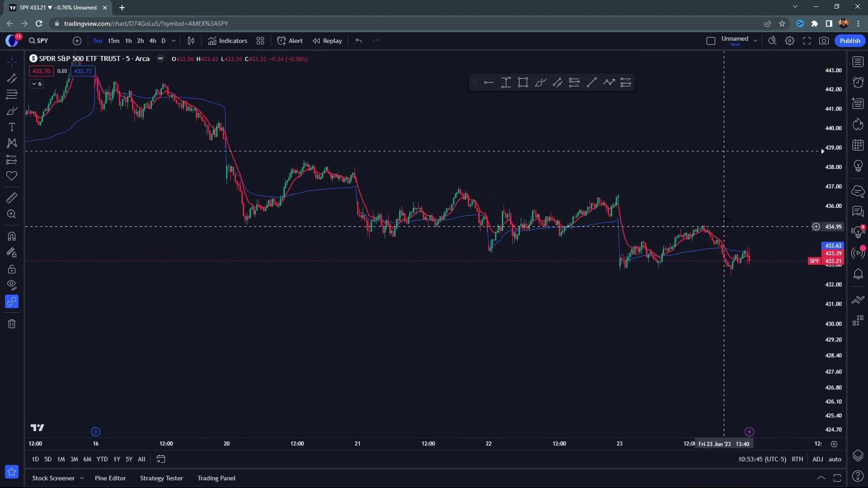
left_click_drag(726, 234, 657, 219)
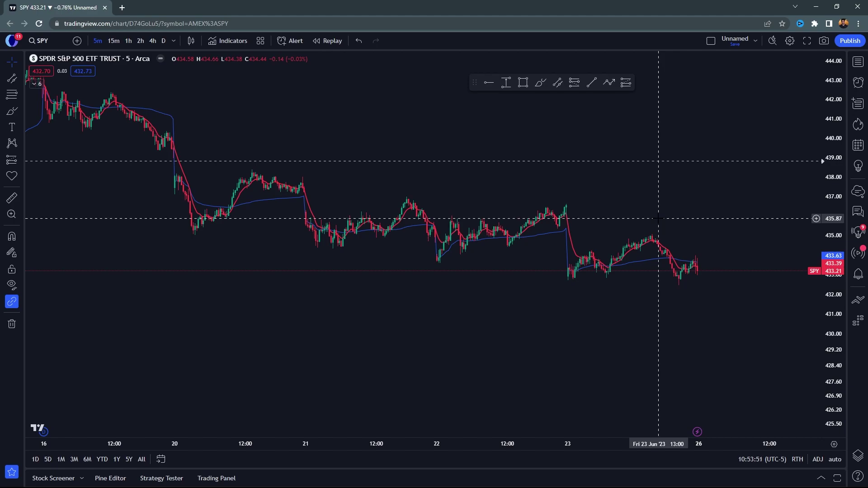
scroll(658, 219, "down", 3)
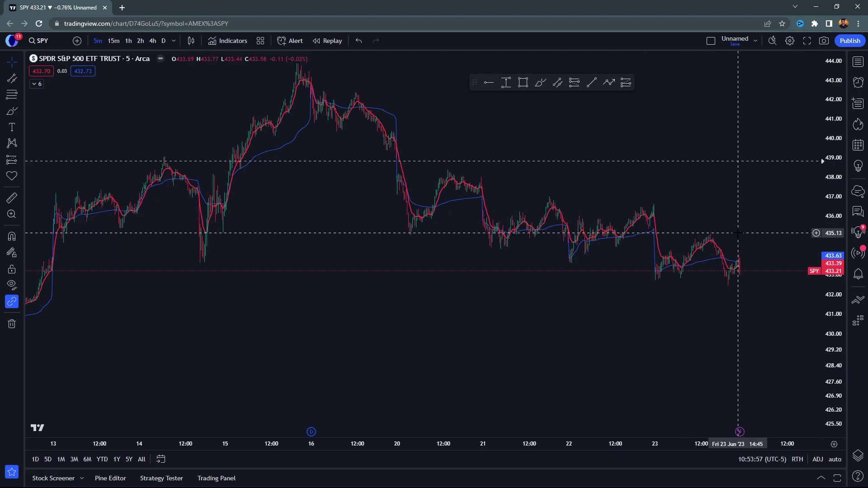
scroll(737, 234, "down", 3)
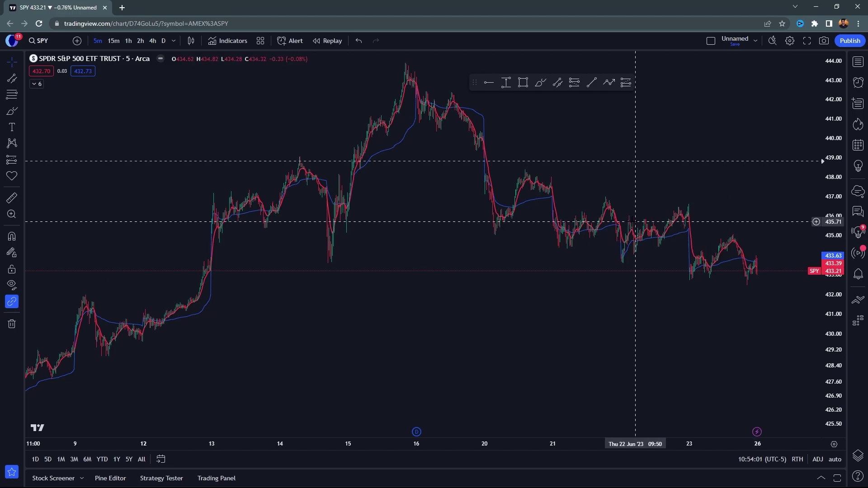
scroll(623, 228, "up", 3)
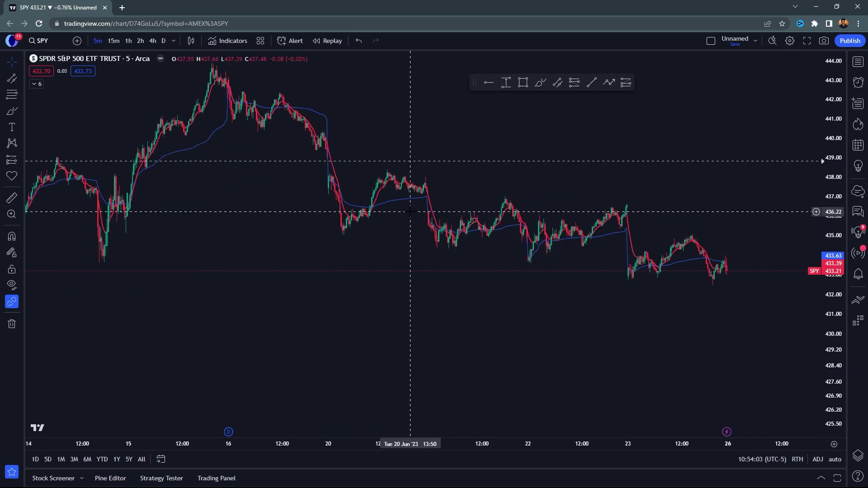
left_click_drag(429, 217, 516, 222)
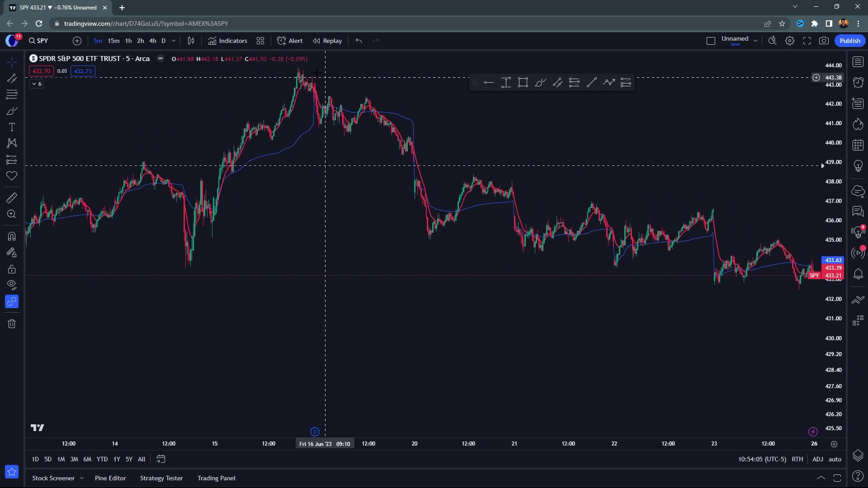
scroll(649, 219, "up", 5)
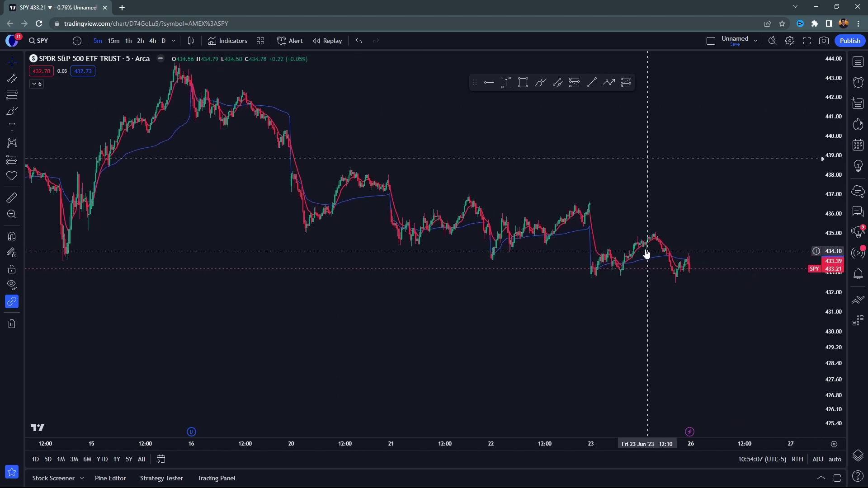
scroll(539, 220, "down", 5)
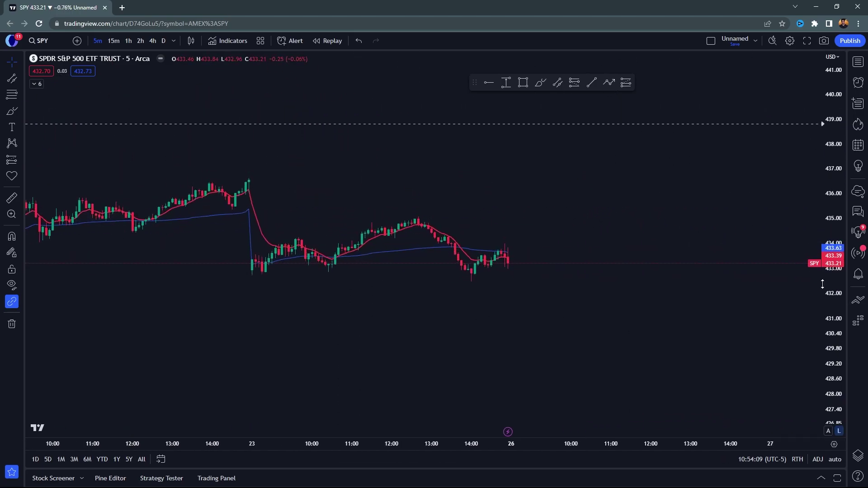
Switch the chart to the daily timeframe and view the recent months' candles against the EMA
left_click(162, 41)
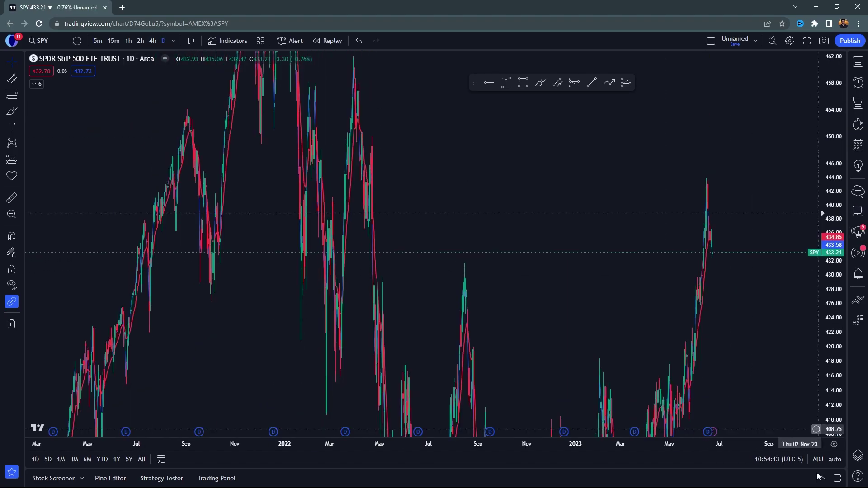
scroll(572, 361, "up", 8)
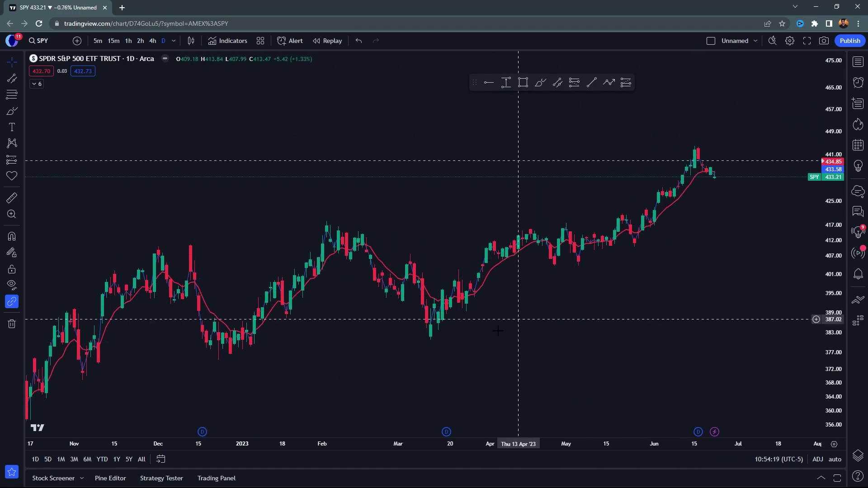
scroll(619, 281, "up", 3)
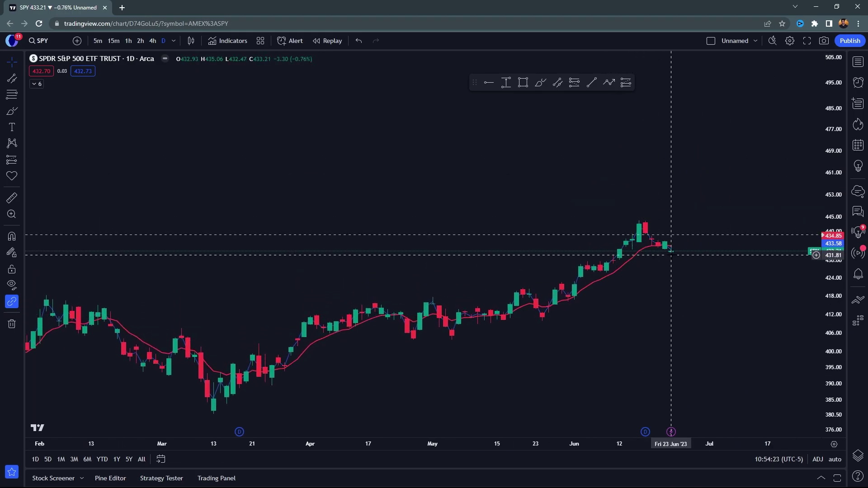
Return the chart to the 5-minute timeframe and examine price against the EMA and VWAP across the 16 to 23 June sessions
left_click(98, 42)
left_click_drag(822, 235, 822, 123)
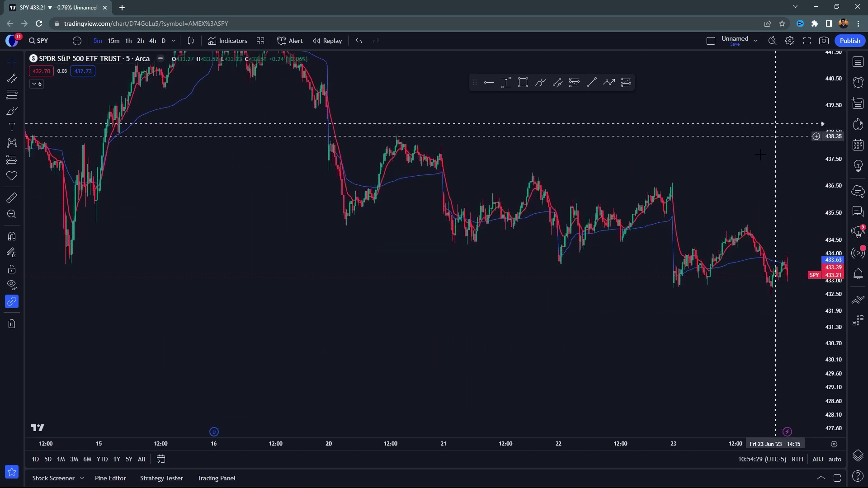
scroll(406, 239, "up", 4)
left_click_drag(339, 250, 622, 303)
scroll(619, 301, "up", 4)
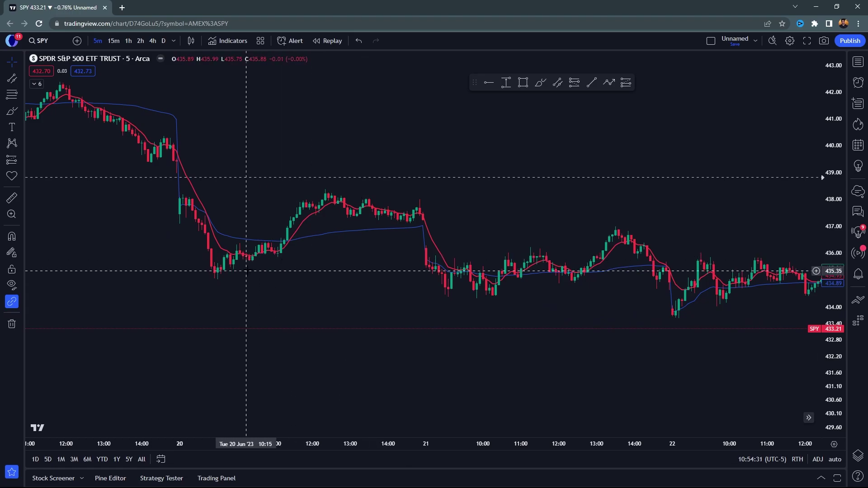
left_click_drag(286, 287, 482, 322)
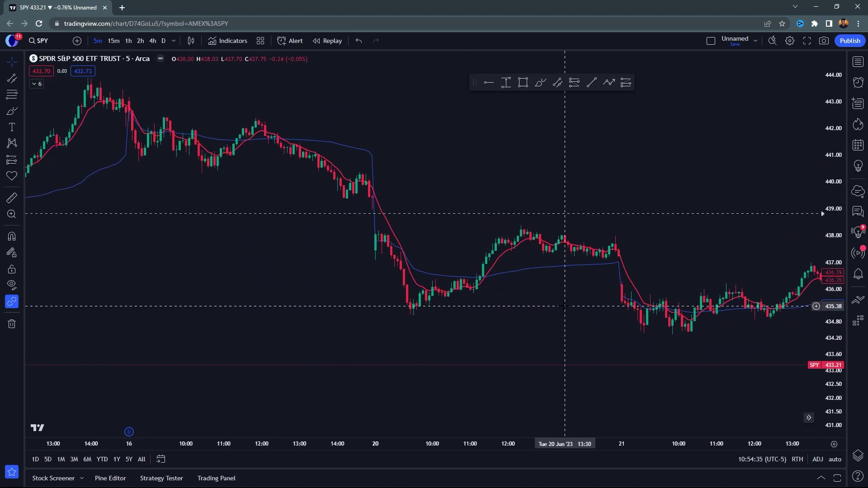
left_click_drag(530, 273, 359, 287)
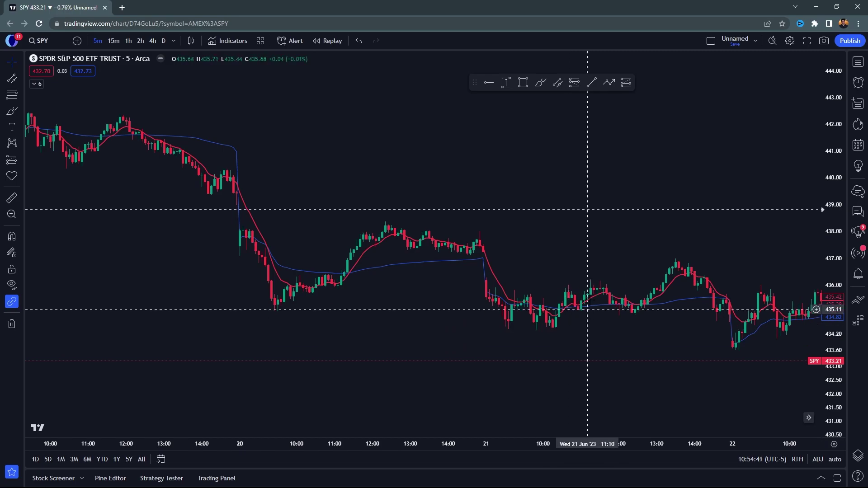
left_click_drag(686, 270, 281, 250)
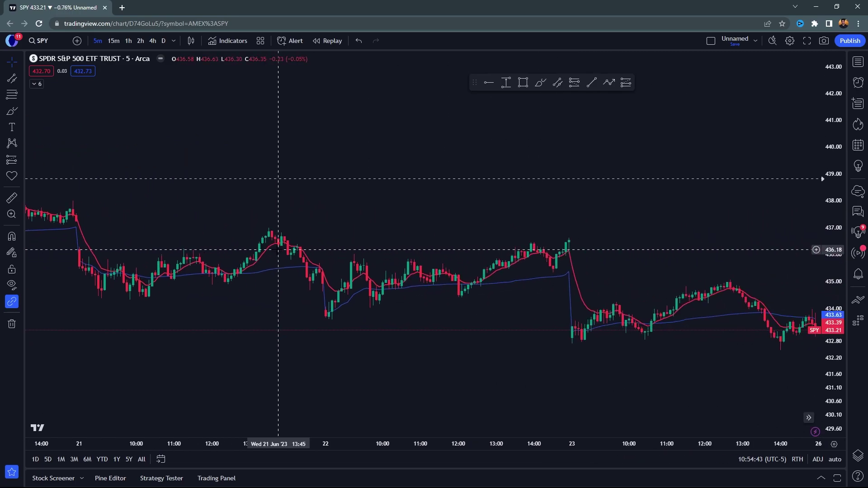
scroll(202, 306, "down", 3)
scroll(203, 307, "down", 3)
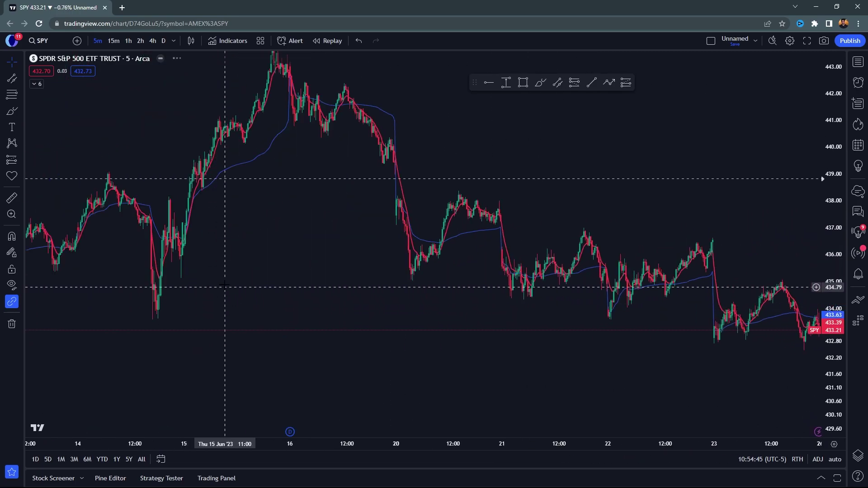
Go back to the 9 and 12 June sessions and examine where price meets or crosses the EMA and VWAP
left_click_drag(254, 282, 664, 275)
scroll(332, 283, "down", 5)
left_click_drag(384, 290, 477, 152)
scroll(255, 311, "up", 4)
scroll(351, 328, "up", 5)
left_click_drag(272, 320, 553, 323)
scroll(340, 306, "up", 8)
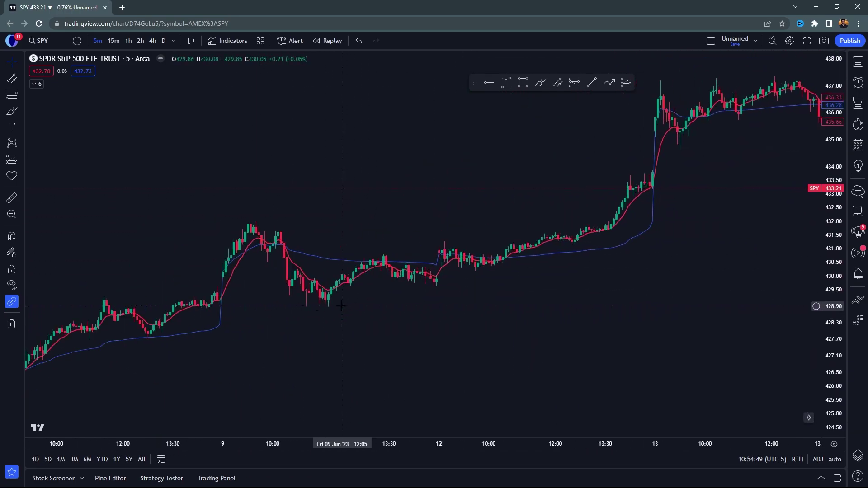
left_click_drag(832, 348, 832, 217)
scroll(496, 306, "down", 2)
left_click_drag(511, 311, 664, 334)
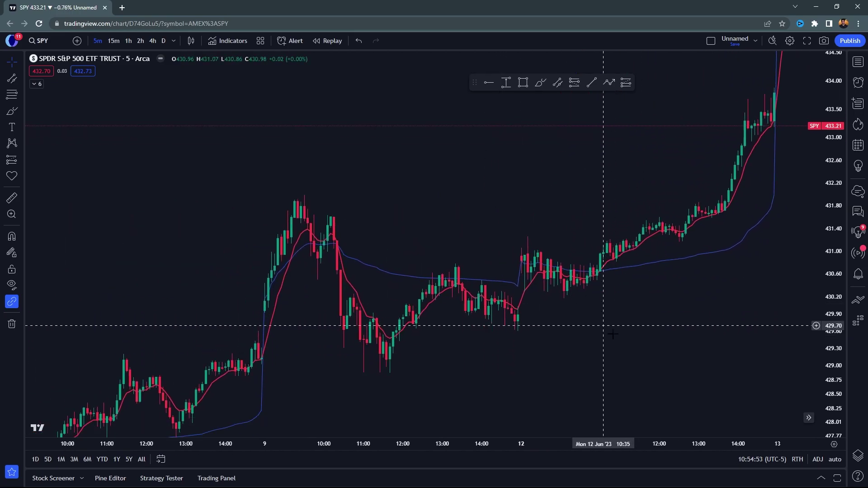
scroll(615, 343, "up", 2)
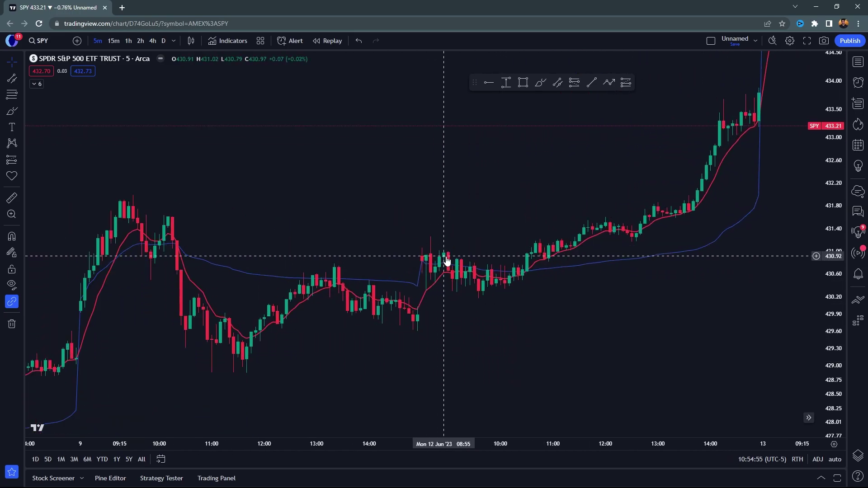
Hide the VWAP Session indicator and examine the 12 June candles against the EMA alone
left_click(37, 84)
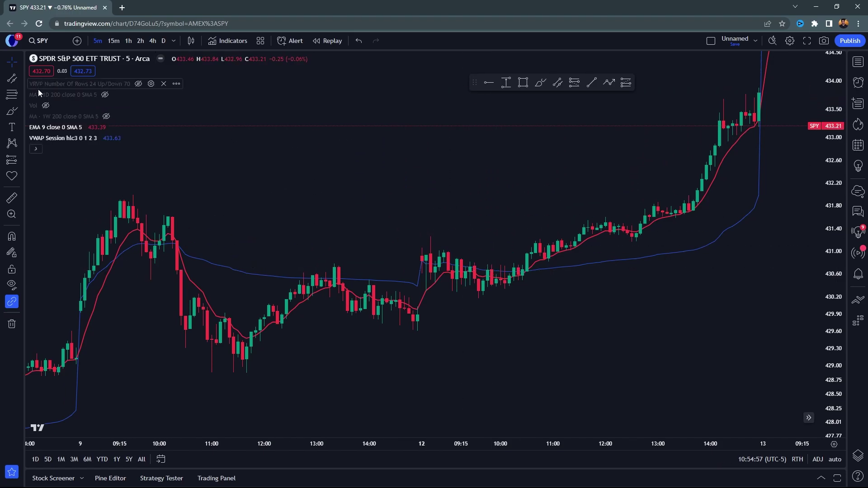
left_click(105, 138)
scroll(381, 292, "up", 3)
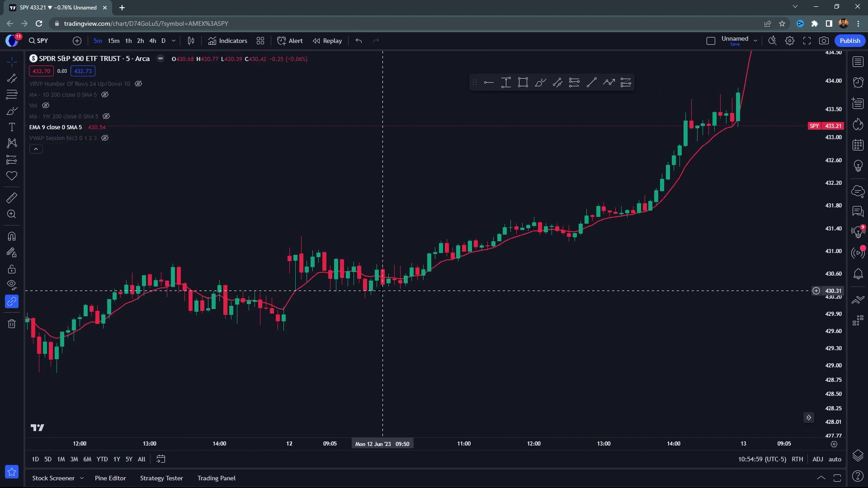
left_click_drag(835, 342, 835, 183)
left_click_drag(571, 289, 670, 273)
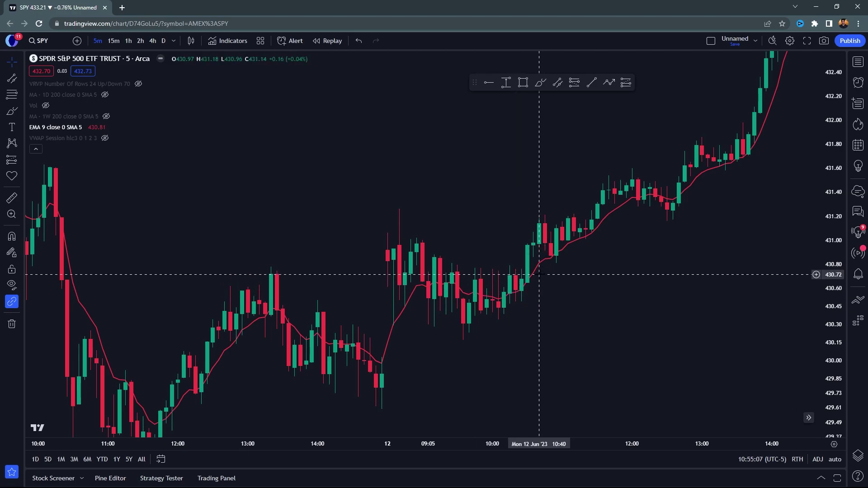
scroll(539, 310, "up", 5)
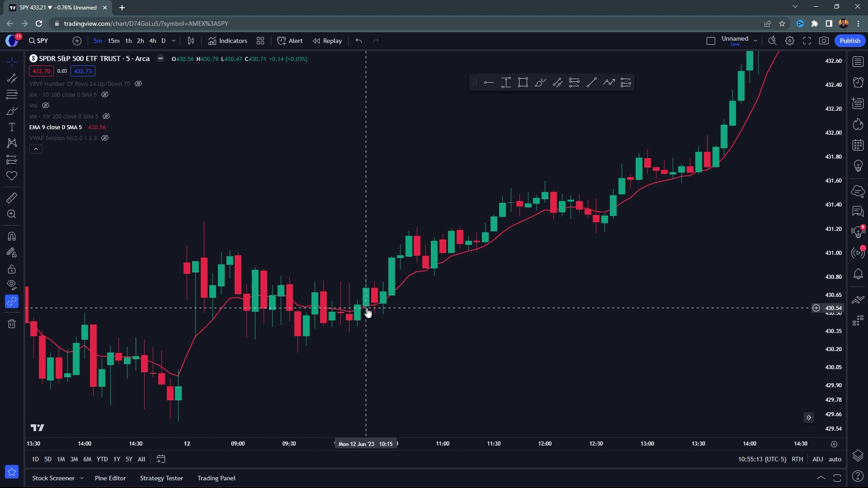
Draw a descending parallel channel around the 12 June morning pullback, with its upper line from about 431.13 at 08:40 to 430.60 at 10:25
scroll(368, 312, "down", 5)
left_click_drag(568, 212, 559, 161)
left_click_drag(507, 205, 467, 199)
left_click(558, 82)
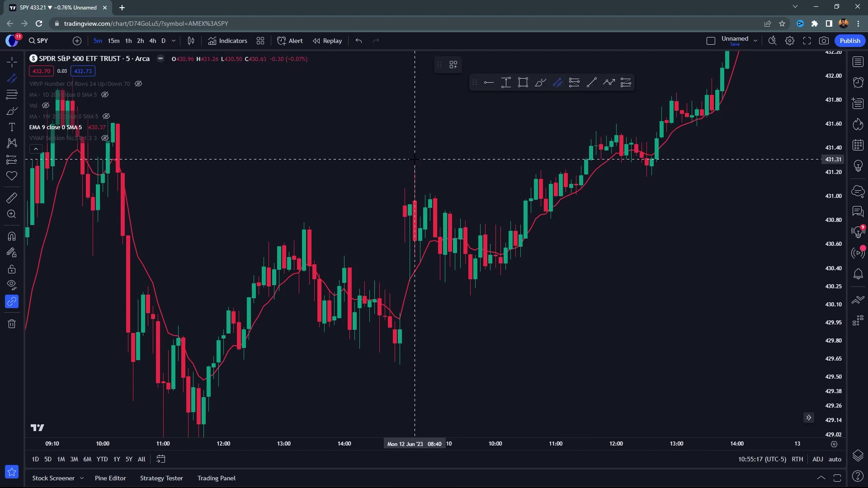
left_click(412, 181)
left_click(520, 244)
left_click(442, 273)
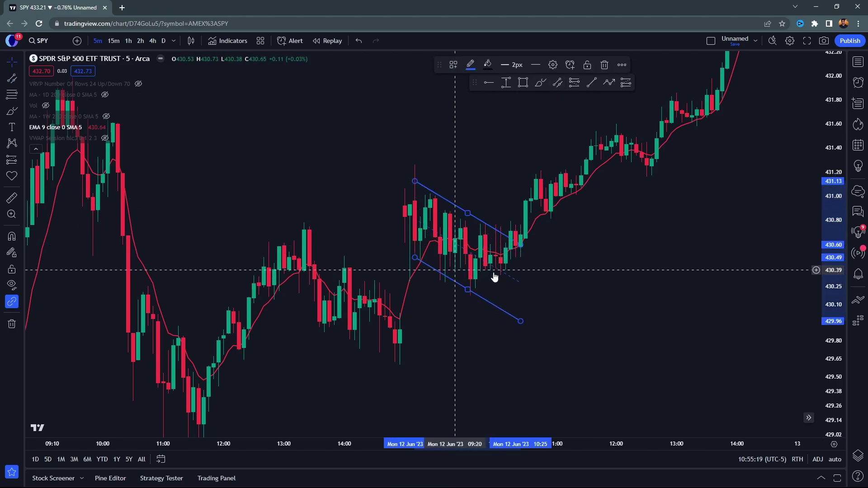
Draw a second, smaller descending parallel channel around the 12 June midday pullback, from about 11:55 to 12:55
scroll(588, 266, "up", 3)
left_click_drag(588, 266, 727, 313)
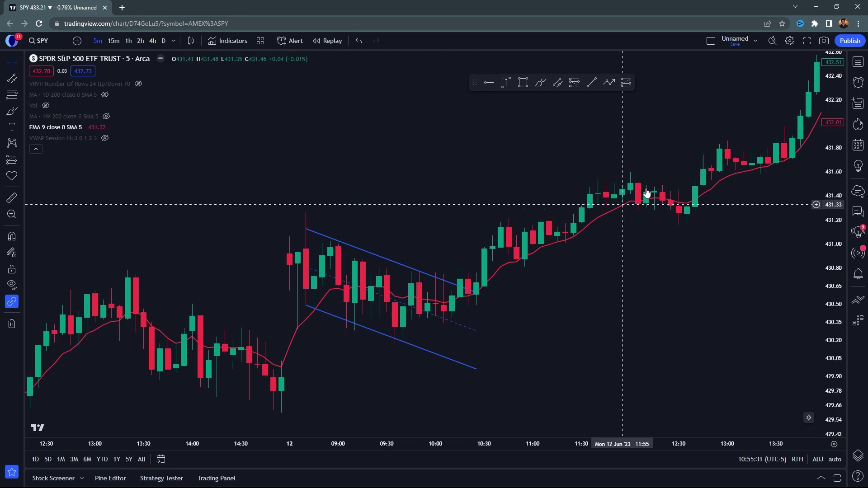
scroll(593, 304, "down", 4)
left_click_drag(679, 284, 530, 354)
scroll(528, 349, "up", 4)
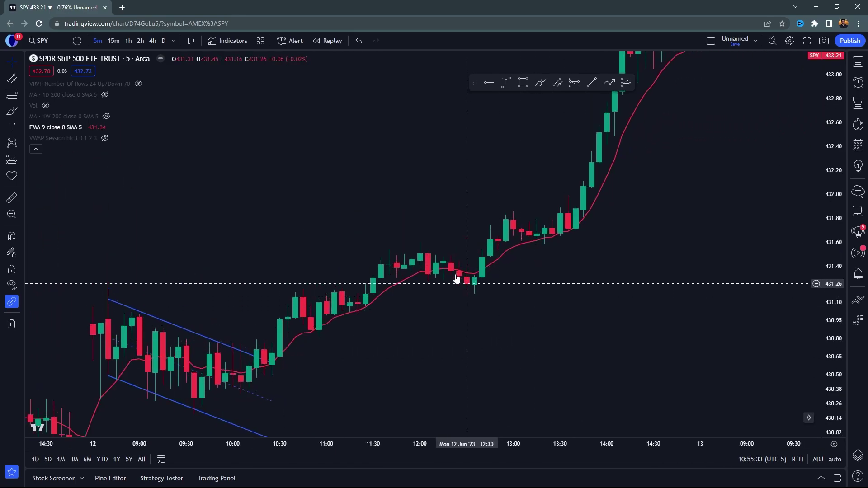
left_click(557, 82)
left_click(412, 239)
left_click(505, 284)
left_click(451, 293)
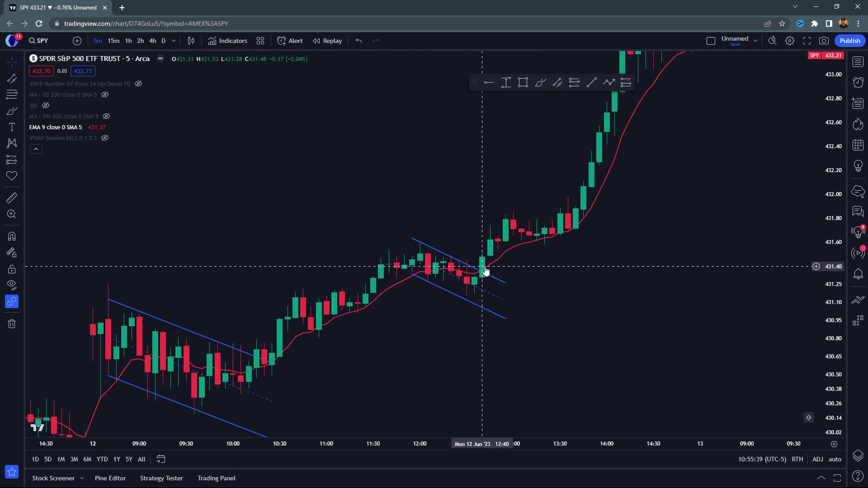
Examine price against the EMA in the 12 June afternoon rally and back through the 6 to 9 June sessions
left_click_drag(544, 235, 441, 350)
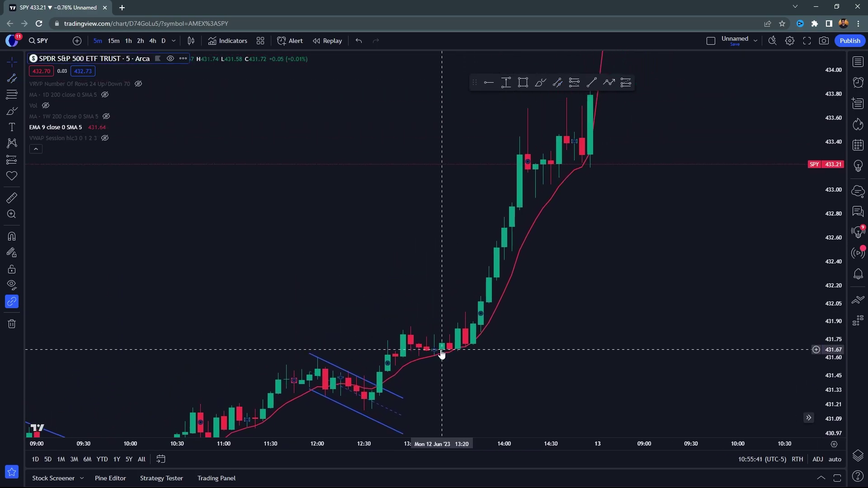
left_click_drag(410, 277, 525, 228)
scroll(493, 252, "down", 3)
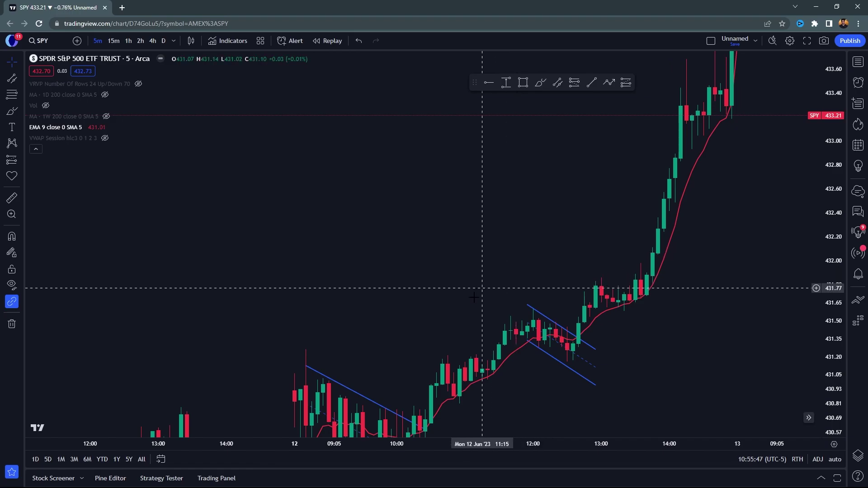
scroll(534, 262, "left", 10)
scroll(579, 241, "up", 3)
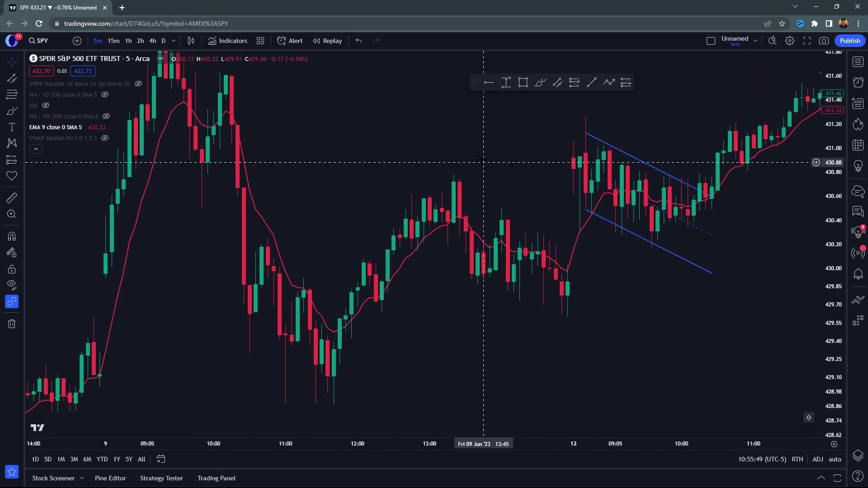
scroll(614, 266, "up", 3)
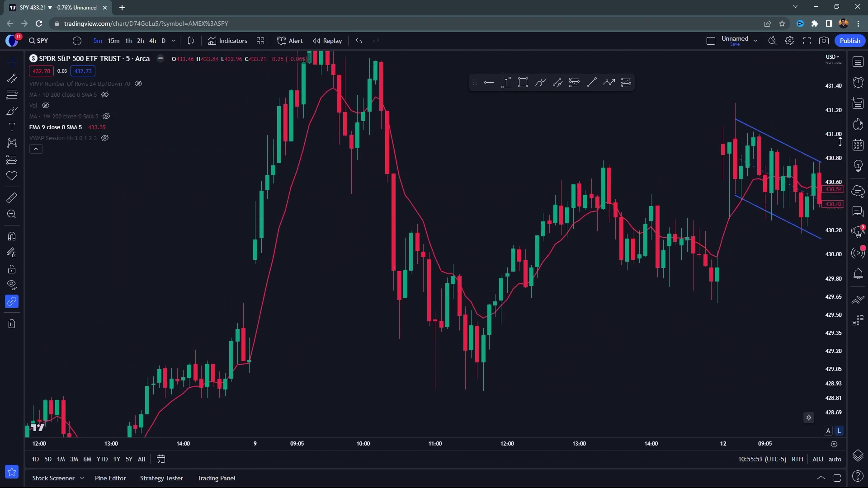
scroll(747, 348, "down", 5)
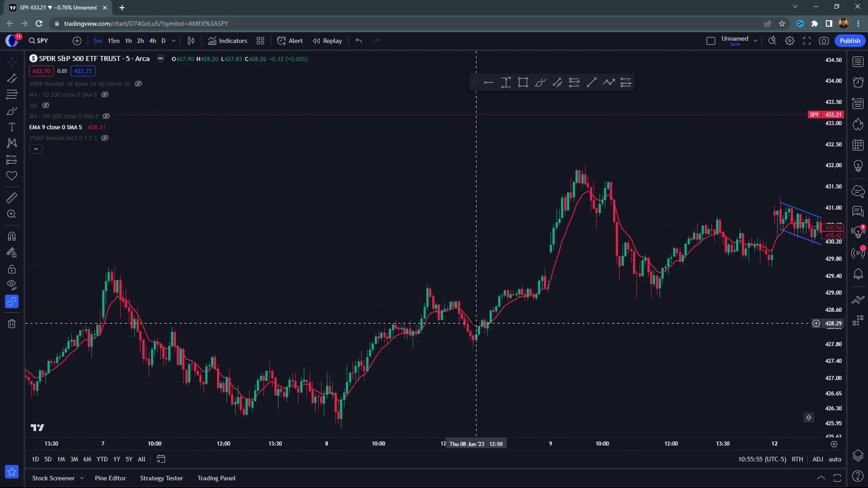
left_click_drag(476, 322, 639, 231)
scroll(563, 302, "up", 1)
left_click_drag(564, 303, 673, 280)
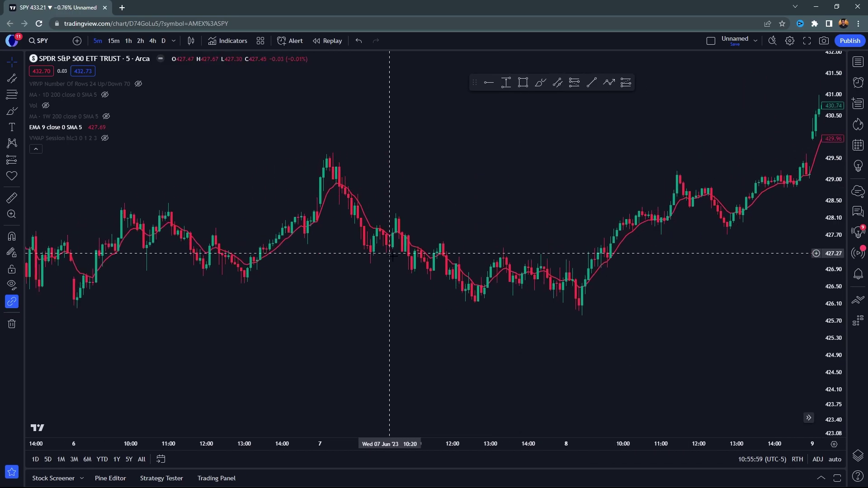
Show the VWAP Session indicator again and collapse the indicator legend, with the 8 and 9 June sessions in view
left_click_drag(680, 304, 228, 228)
left_click(105, 138)
left_click(33, 150)
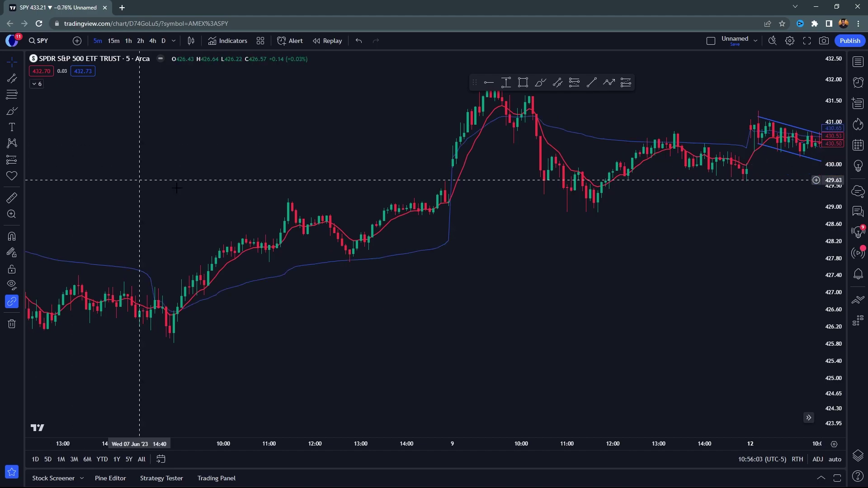
left_click_drag(353, 248, 364, 274)
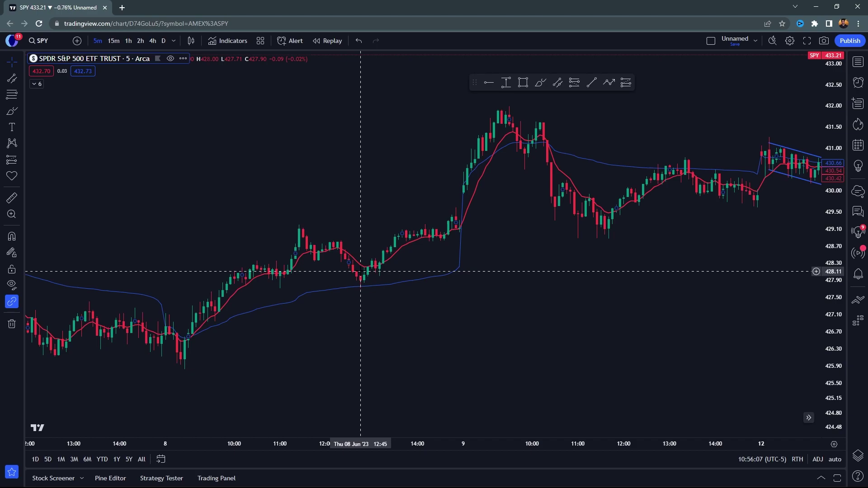
Examine how price holds against the EMA and VWAP around the two channels in the 12 June session
scroll(653, 271, "down", 3)
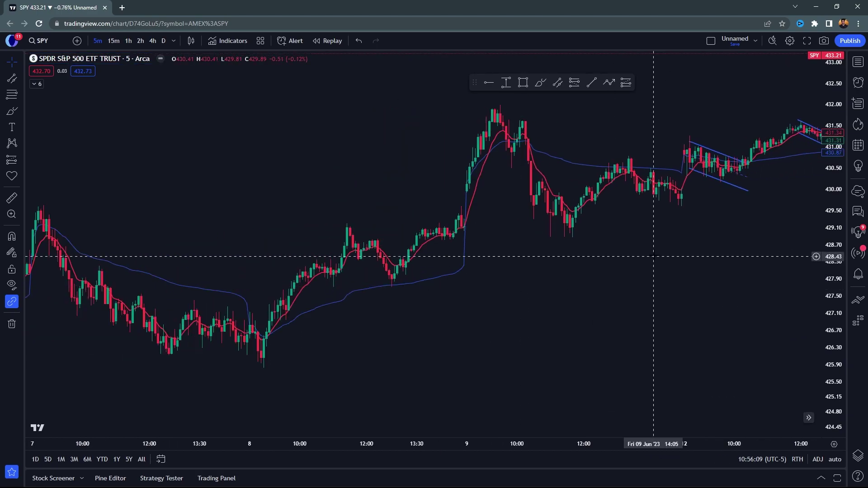
left_click_drag(664, 264, 538, 290)
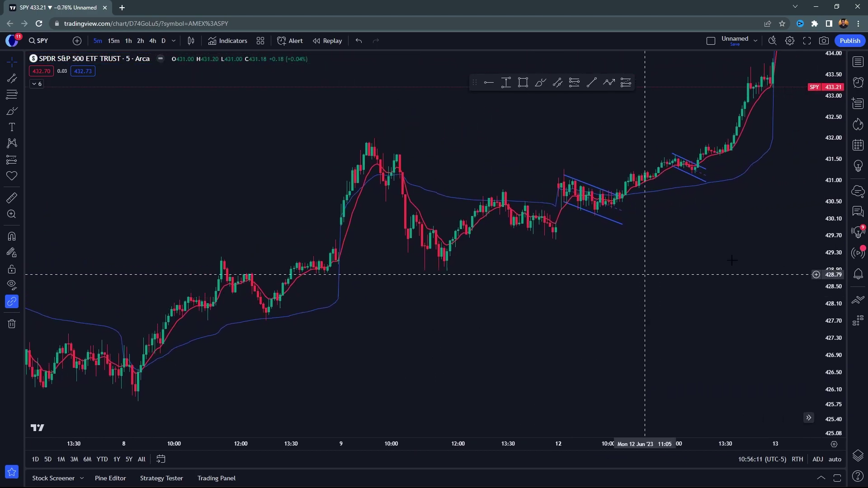
left_click_drag(695, 227, 618, 252)
scroll(639, 252, "up", 3)
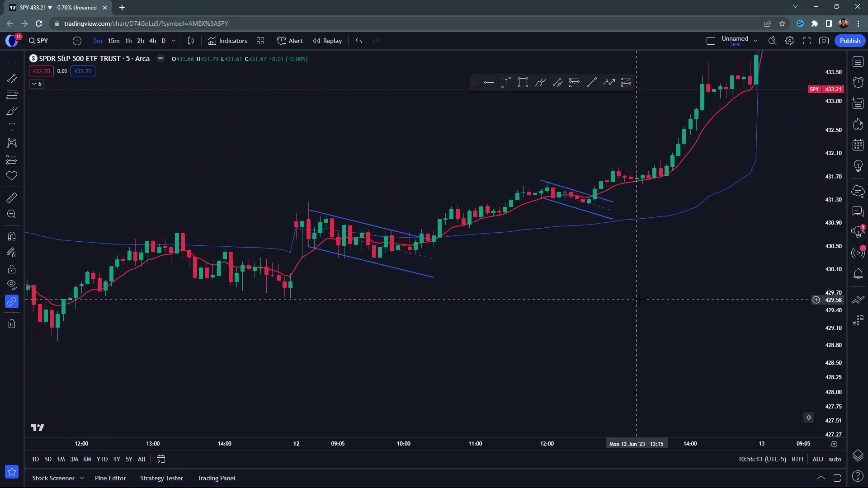
left_click_drag(589, 289, 597, 308)
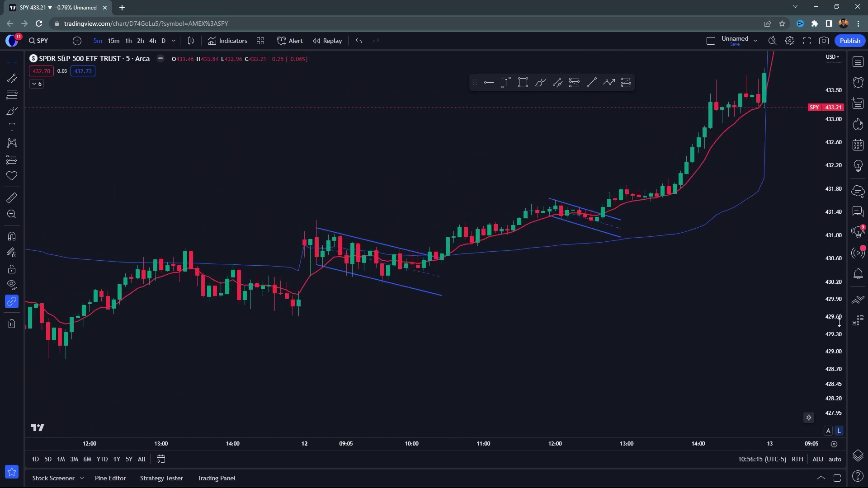
left_click_drag(837, 324, 817, 207)
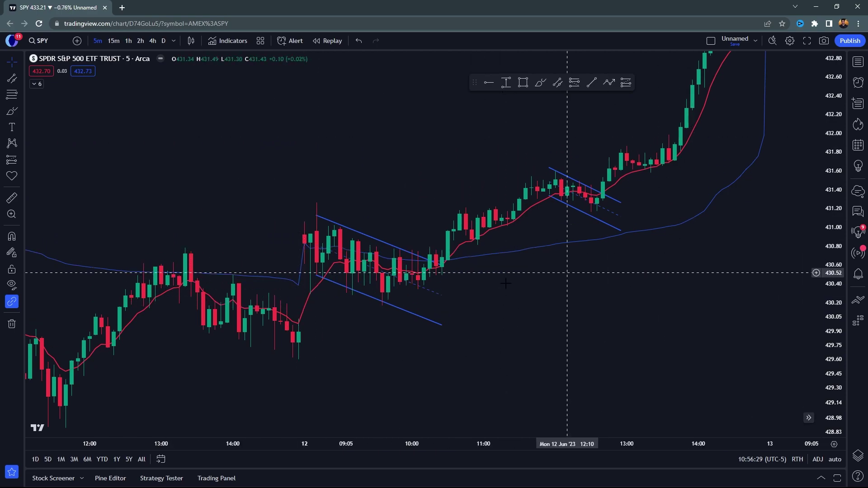
scroll(645, 264, "right", 5)
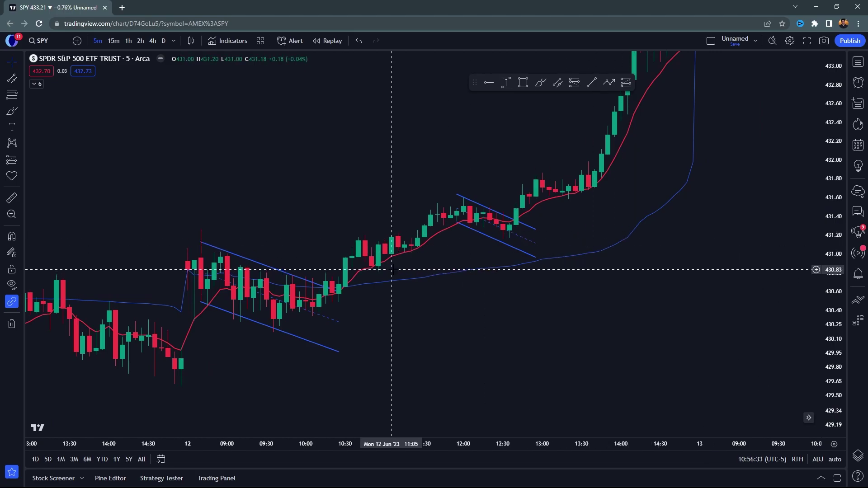
scroll(395, 267, "down", 2)
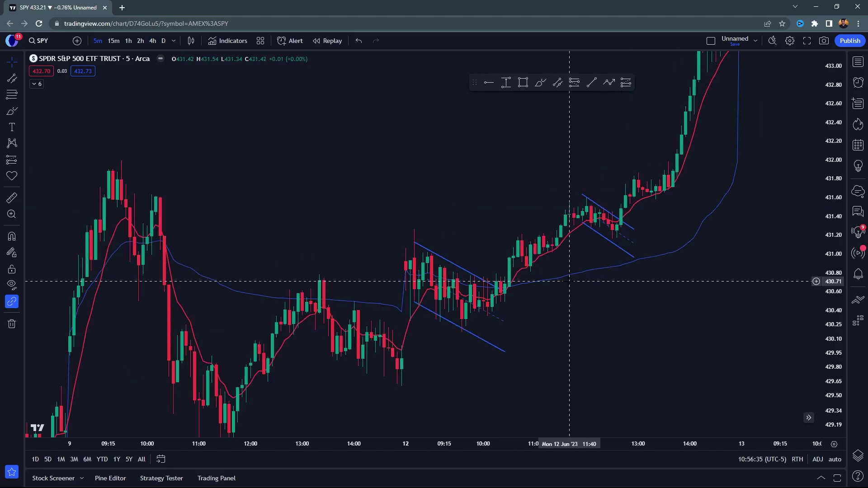
scroll(515, 293, "up", 2)
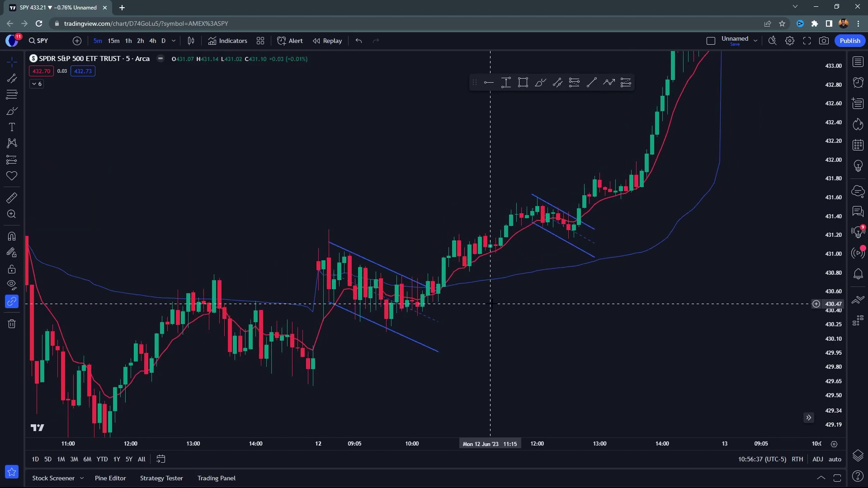
scroll(459, 303, "up", 1)
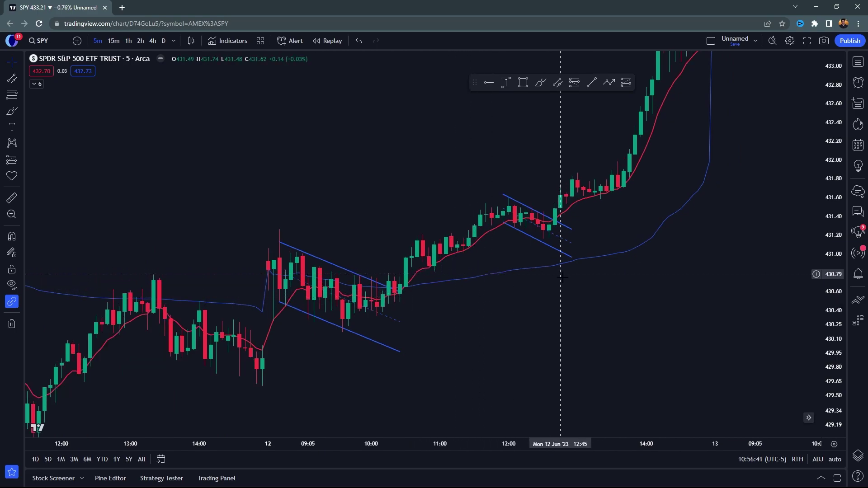
left_click_drag(562, 273, 534, 282)
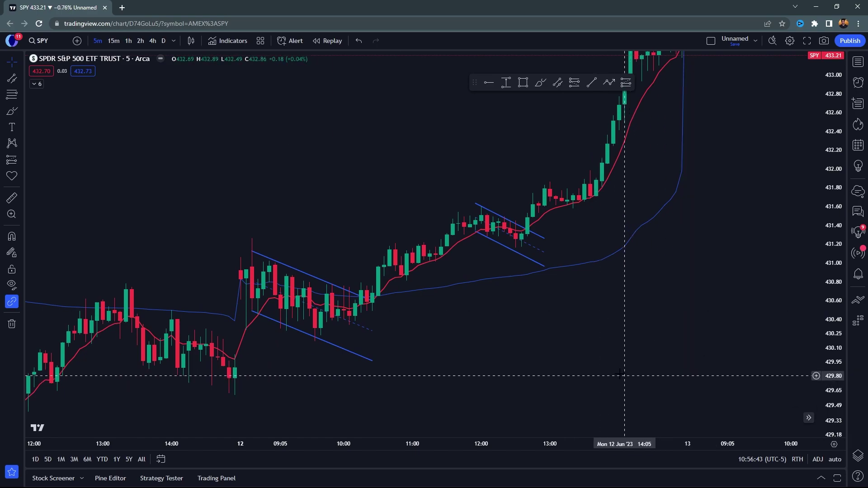
Circle the VWAP line below the 12 June midday candles with the Brush, and delete the circle
left_click(540, 82)
mouse_move(476, 279)
left_mouse_down()
mouse_move(425, 296)
mouse_move(453, 273)
left_mouse_up()
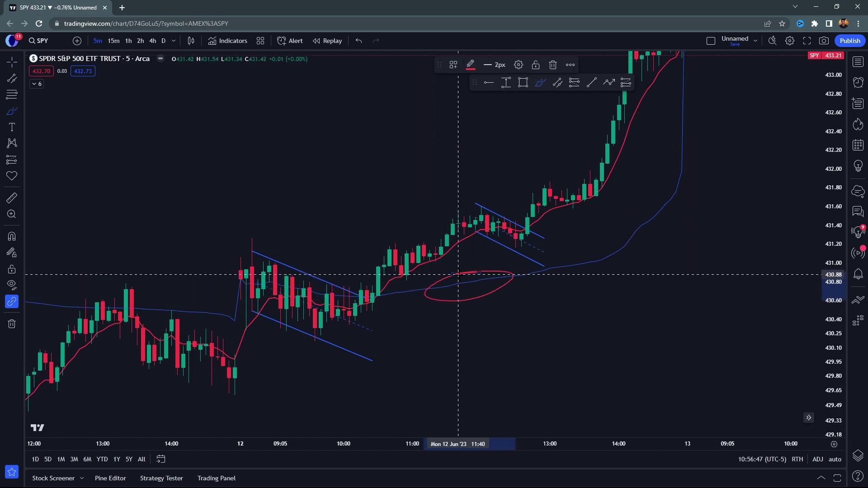
key("Delete")
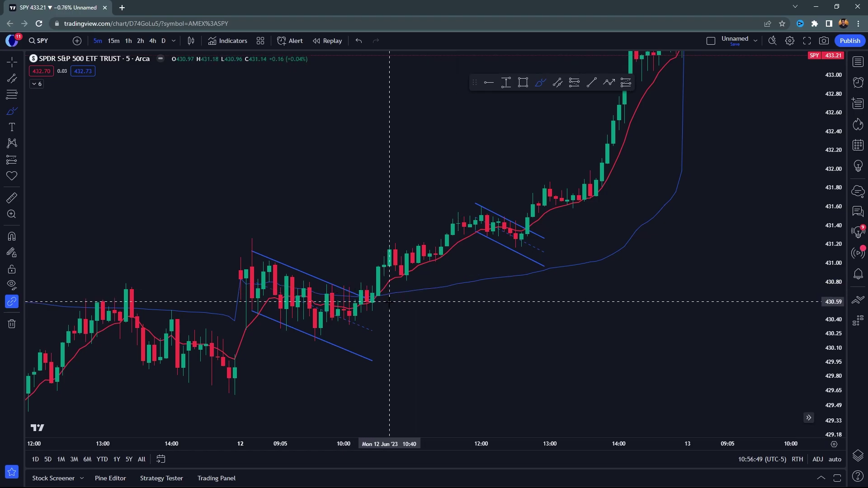
Sketch Brush arrows at the EMA near 11:00 and the EMA and VWAP crossover near 10:25 on 12 June, and undo them
left_click_drag(412, 290, 412, 277)
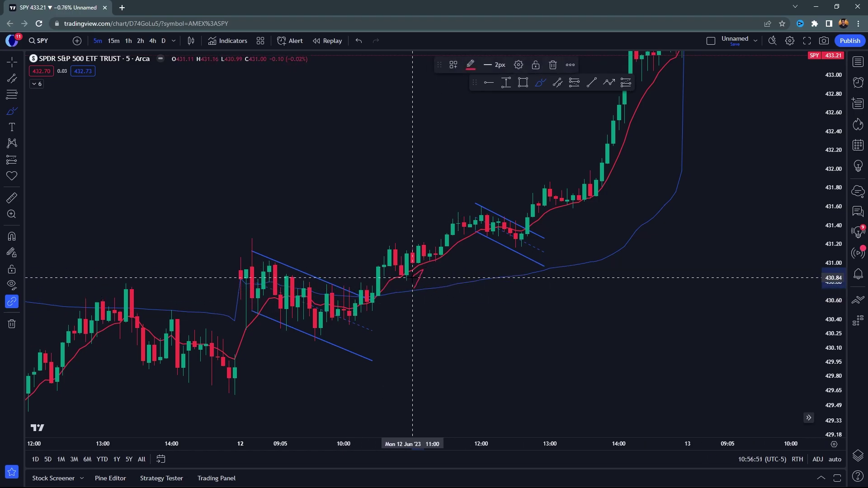
scroll(397, 311, "down", 2)
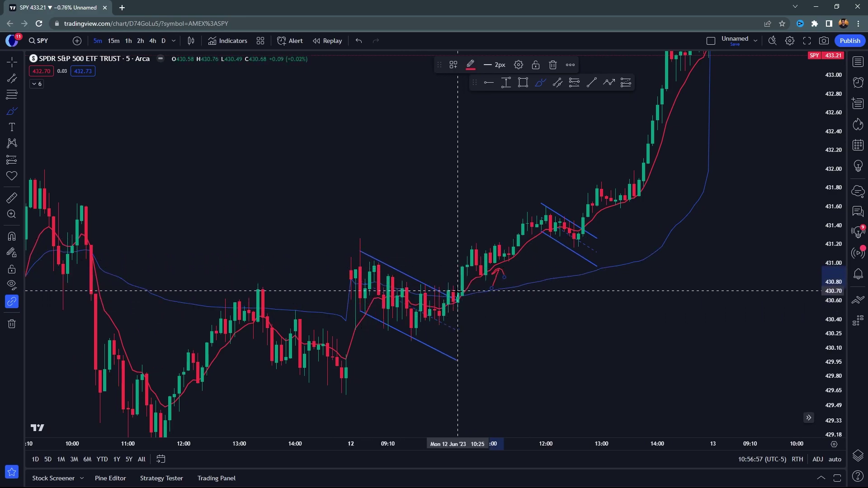
left_click_drag(445, 242, 453, 285)
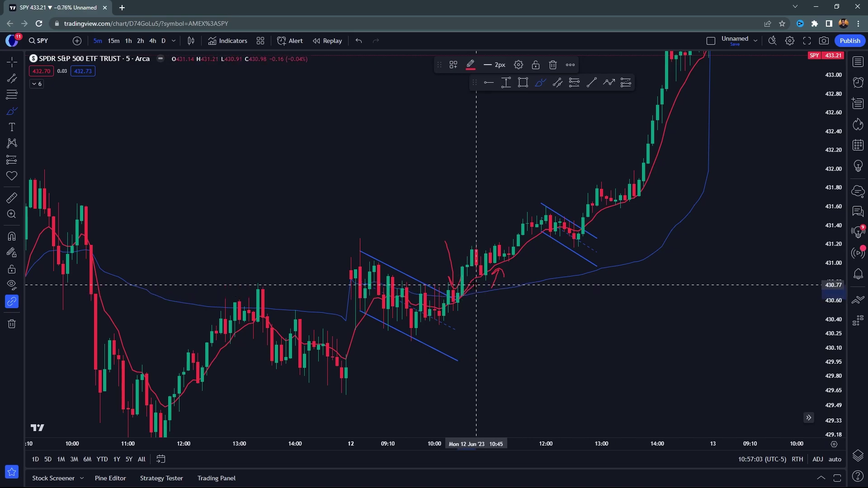
left_click(358, 41)
left_click(359, 41)
Mark the 9 June session with the Brush: circle the 10:30 drop and 11:50 EMA cross, trace the EMA, and add an arrow at VWAP near 13:00
scroll(402, 223, "left", 10)
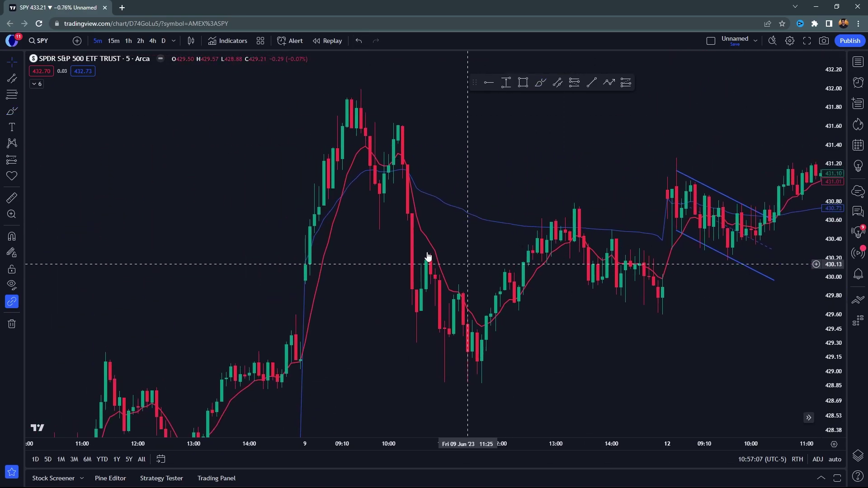
scroll(524, 312, "up", 3)
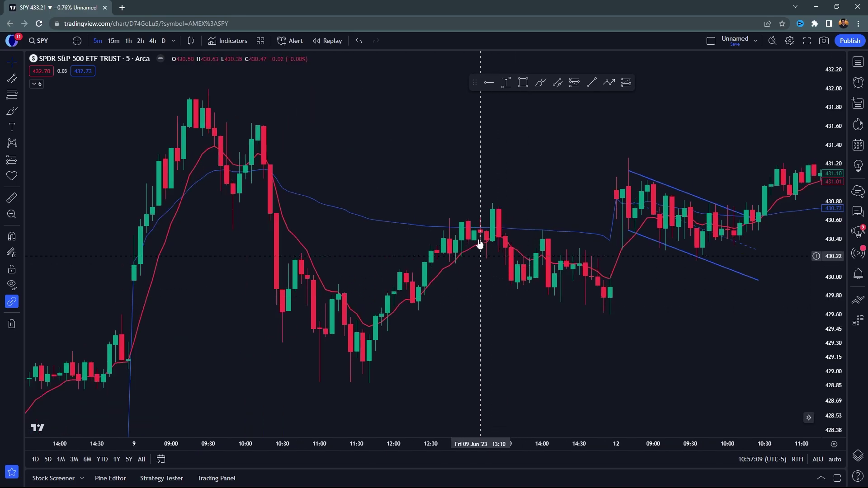
left_click(540, 82)
mouse_move(269, 158)
left_mouse_down()
mouse_move(281, 181)
mouse_move(286, 158)
mouse_move(294, 235)
mouse_move(357, 321)
mouse_move(396, 304)
mouse_move(368, 329)
mouse_move(391, 304)
mouse_move(375, 331)
mouse_move(435, 289)
mouse_move(480, 240)
left_mouse_up()
mouse_move(486, 148)
left_mouse_down()
mouse_move(469, 204)
mouse_move(492, 209)
mouse_move(504, 189)
left_mouse_up()
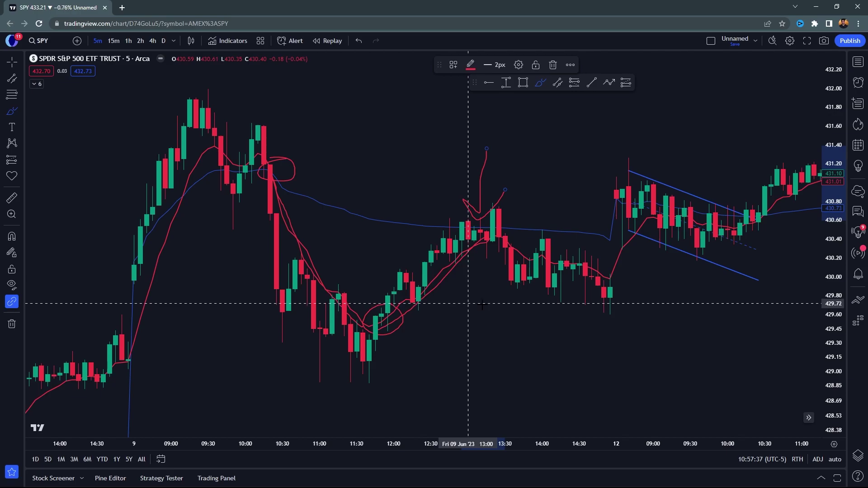
Undo the Brush circles, EMA traces and VWAP arrow drawn on the 9 June session
left_click_drag(562, 196, 433, 231)
scroll(509, 294, "up", 3)
left_click_drag(837, 400, 834, 289)
left_click_drag(714, 328, 596, 310)
left_click_drag(550, 348, 671, 202)
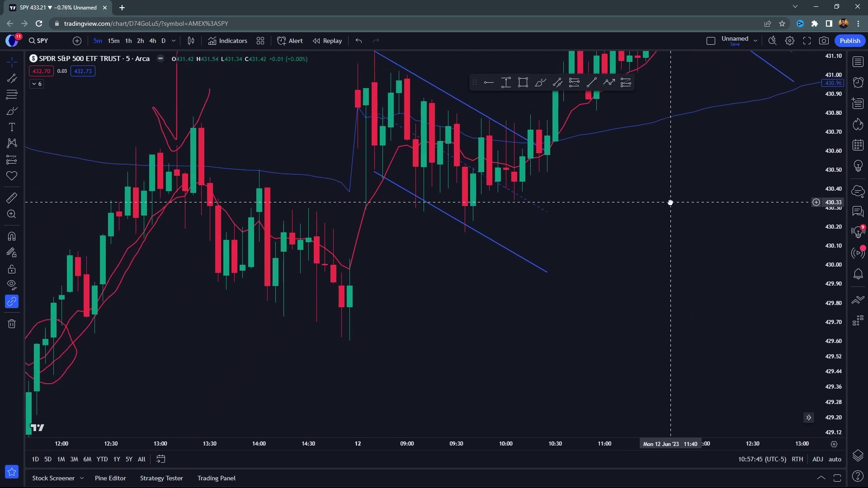
scroll(670, 202, "down", 5)
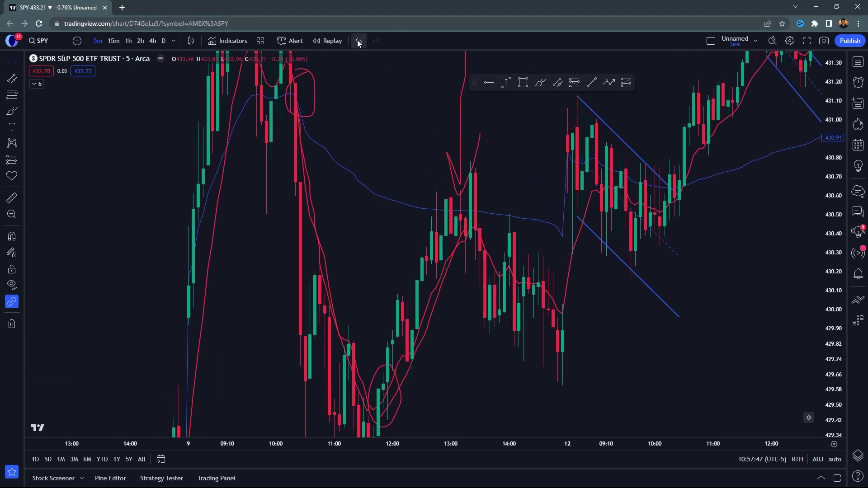
left_click(358, 41)
left_click(358, 41)
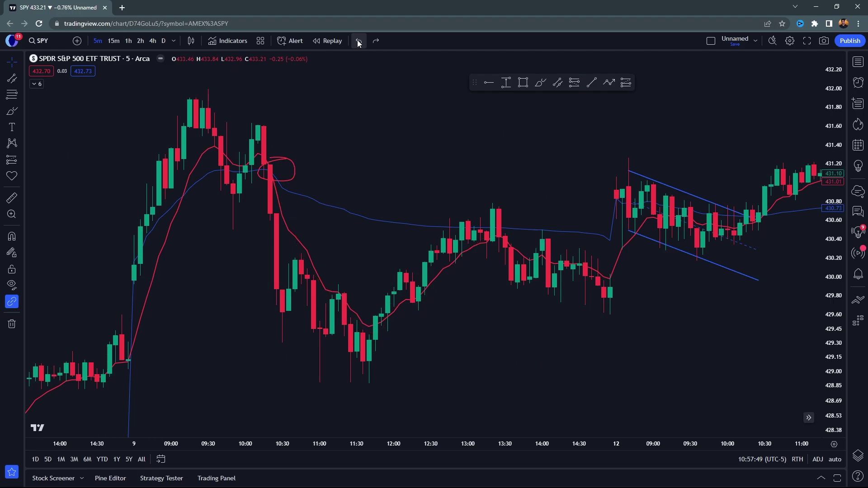
left_click(358, 41)
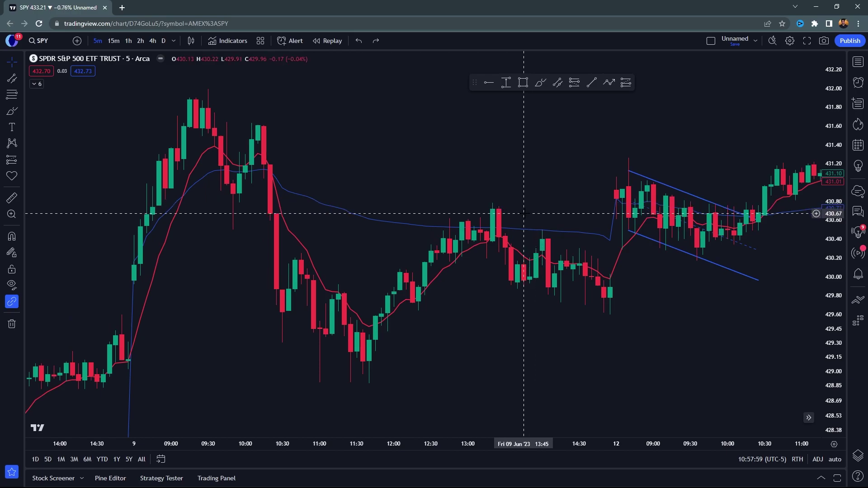
Circle the 10:30 breakout on 12 June with the Brush and trace the EMA from there up to about 12:00
left_click_drag(534, 183, 429, 253)
left_click_drag(436, 302, 354, 306)
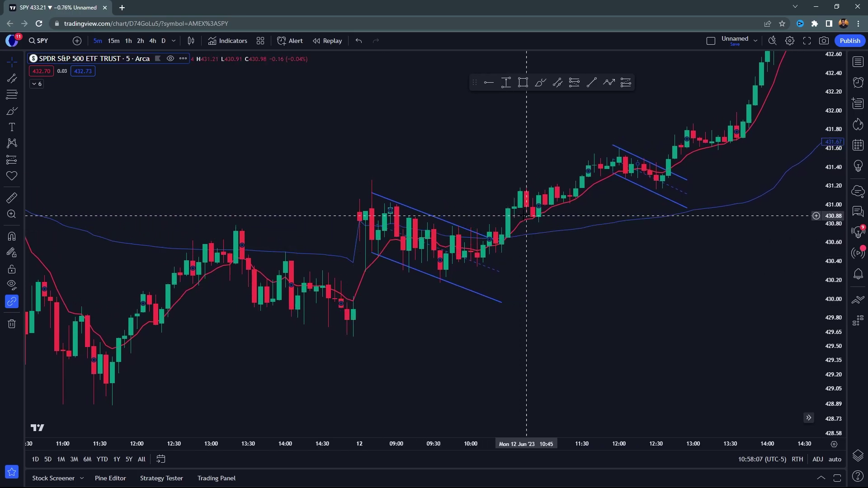
left_click(540, 82)
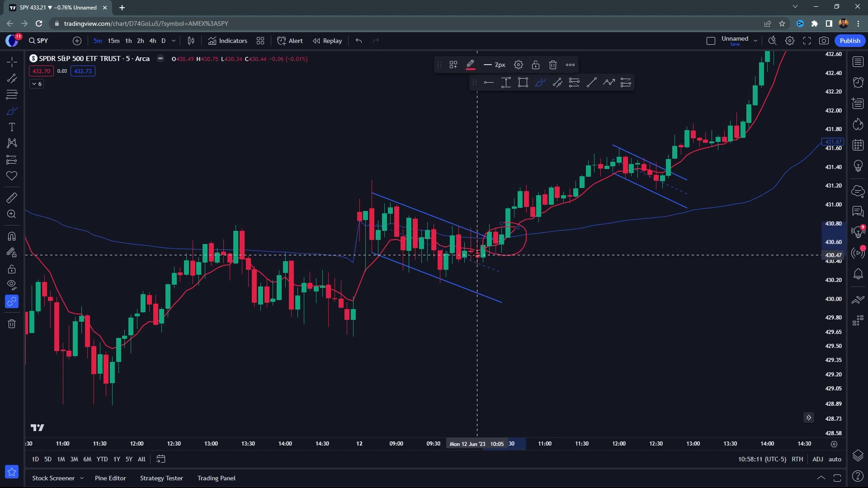
left_click_drag(502, 241, 619, 170)
key("Escape")
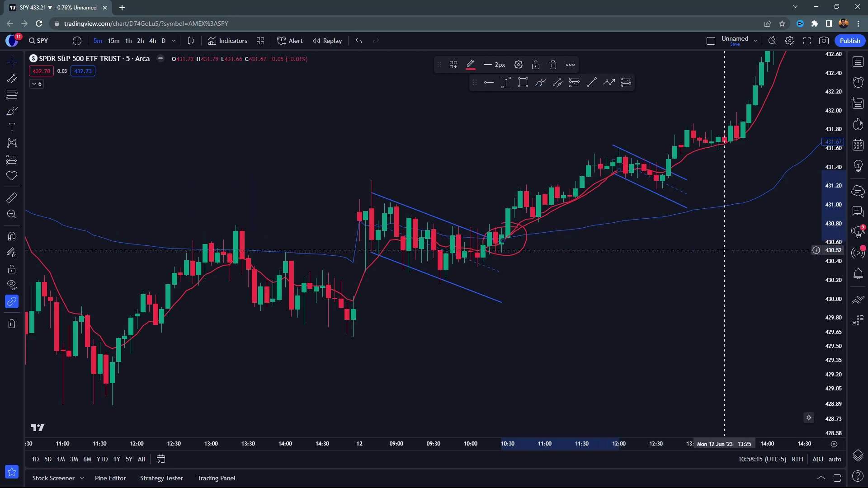
Examine the 12 June midday channel pullback, switch to the 15-minute timeframe, and study the 8 June session around the EMA and VWAP
left_click_drag(723, 249, 629, 320)
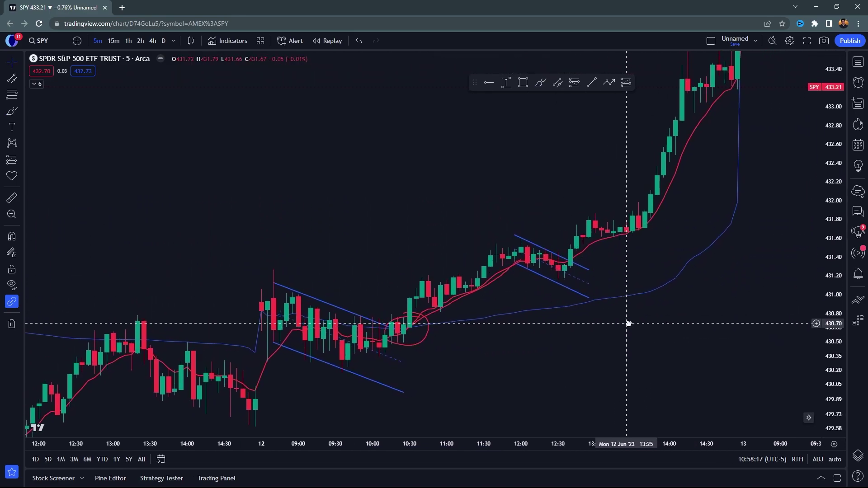
scroll(672, 333, "up", 5)
left_click_drag(272, 272, 742, 255)
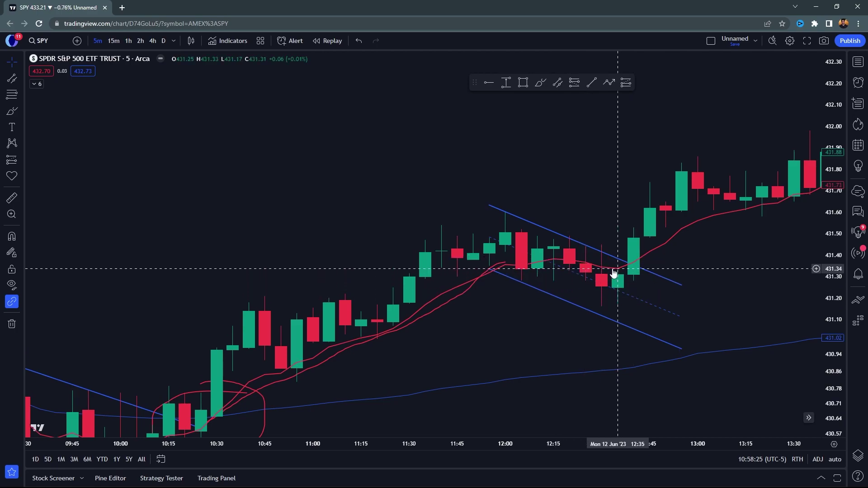
scroll(543, 247, "right", 3)
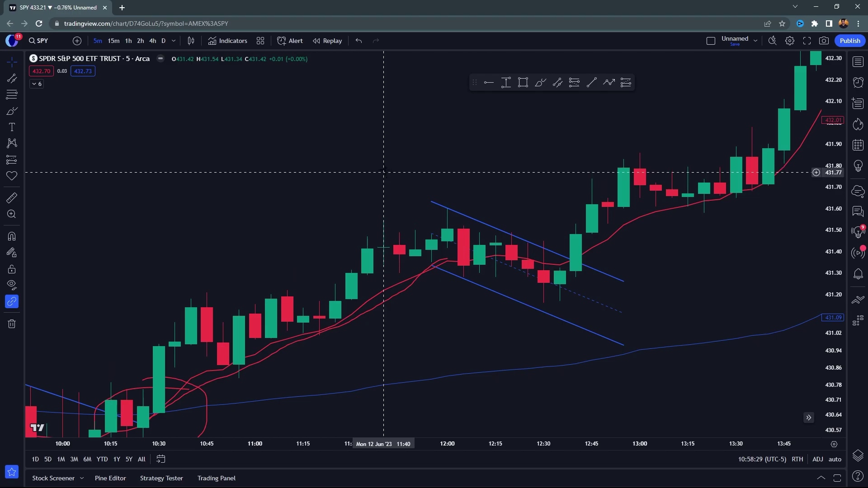
left_click(113, 41)
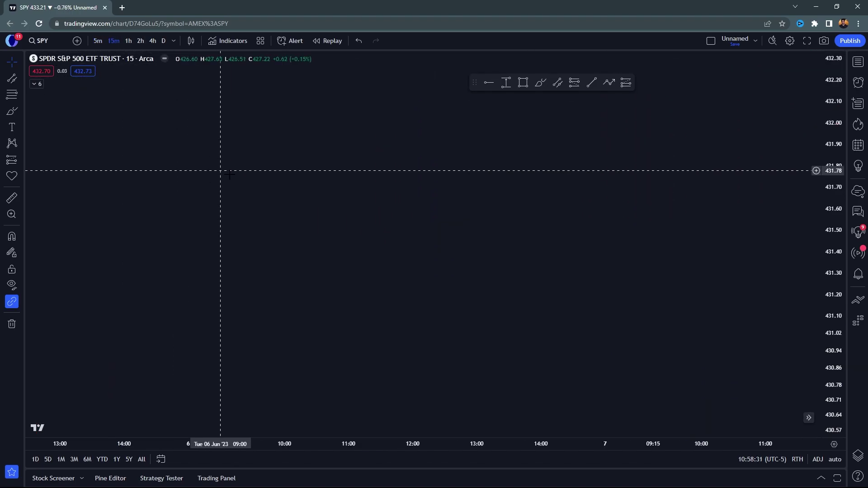
scroll(626, 155, "down", 3)
left_click_drag(630, 153, 346, 222)
scroll(383, 218, "up", 4)
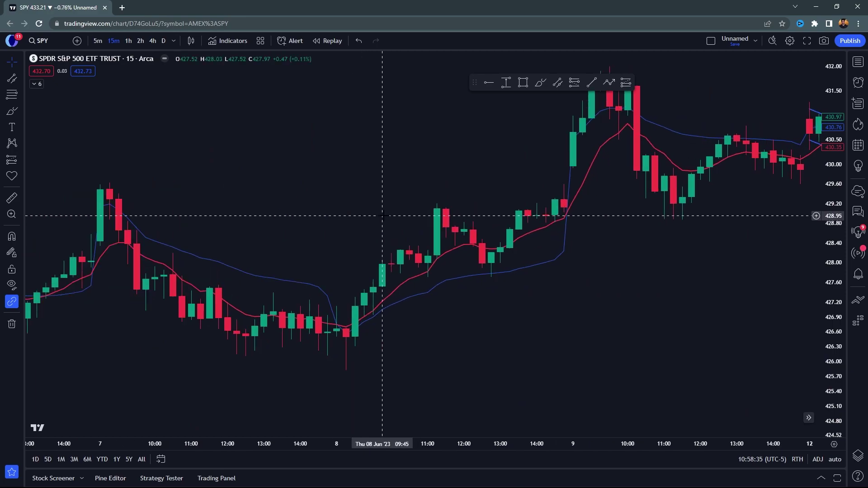
scroll(396, 223, "up", 3)
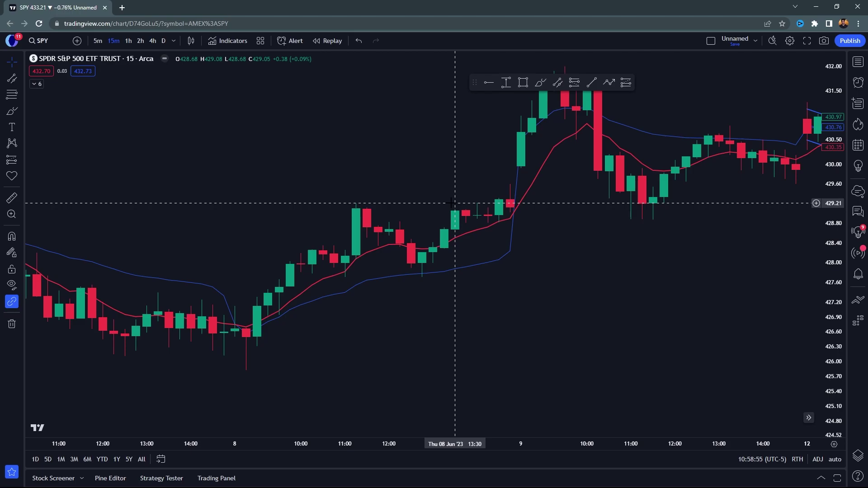
Examine how 15-minute price moves against the EMA and VWAP in the sessions from 30 May to 2 June
scroll(452, 203, "down", 7)
left_click_drag(337, 314, 608, 199)
left_click_drag(361, 284, 730, 185)
left_click_drag(556, 284, 711, 184)
scroll(642, 219, "up", 4)
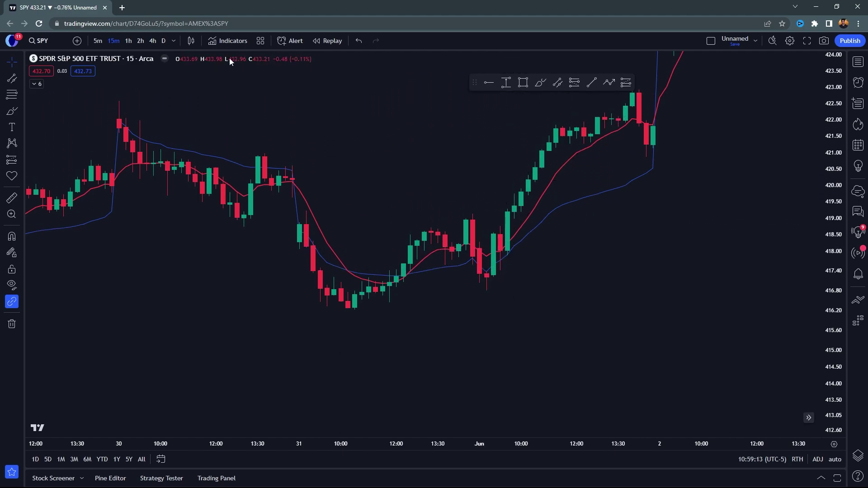
Examine the 15-minute decline from 15 to 23 June against the EMA and VWAP
left_click_drag(527, 285, 271, 404)
left_click_drag(526, 253, 219, 388)
left_click_drag(512, 296, 190, 322)
left_click_drag(553, 267, 140, 341)
scroll(199, 330, "down", 5)
scroll(232, 333, "down", 3)
left_click_drag(604, 230, 251, 403)
left_click_drag(716, 227, 68, 413)
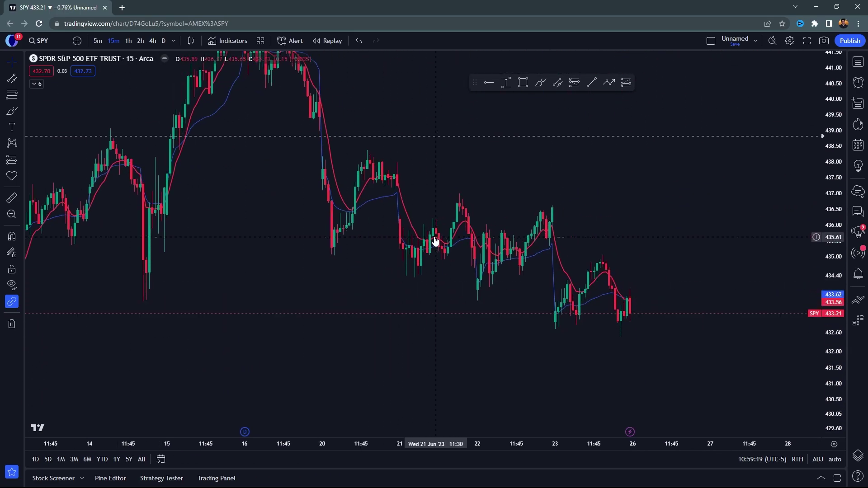
left_click_drag(436, 238, 572, 306)
left_click_drag(833, 186, 834, 380)
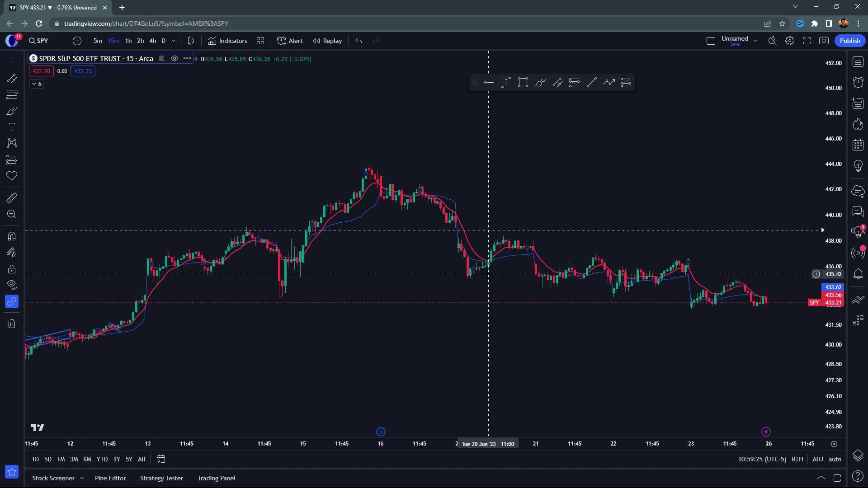
left_click_drag(488, 301, 546, 309)
left_click_drag(826, 344, 826, 225)
left_click_drag(706, 334, 665, 266)
scroll(661, 260, "up", 4)
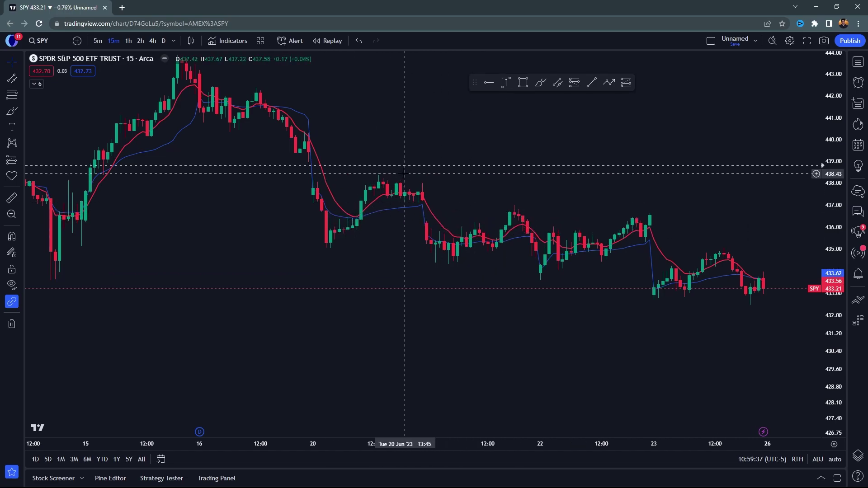
scroll(361, 217, "up", 4)
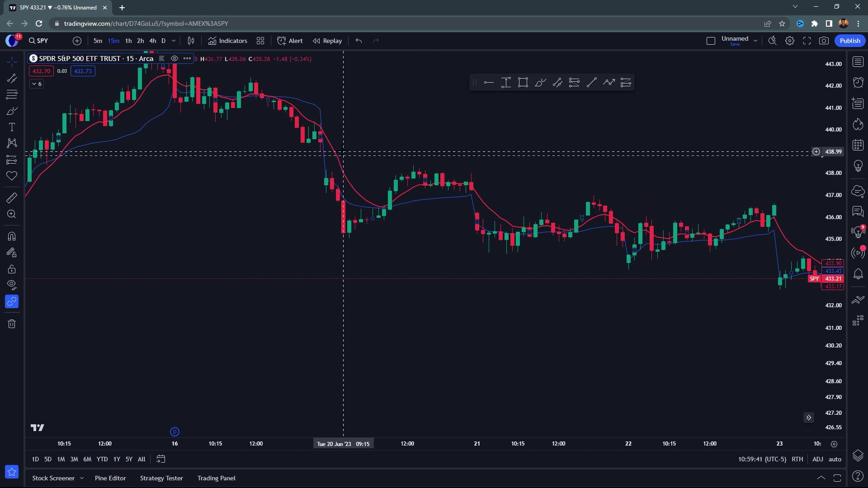
Draw a descending parallel channel over the 15-minute decline, its upper line running from about 444.66 on 15 June to 431.10 on 27 June
scroll(509, 209, "down", 5)
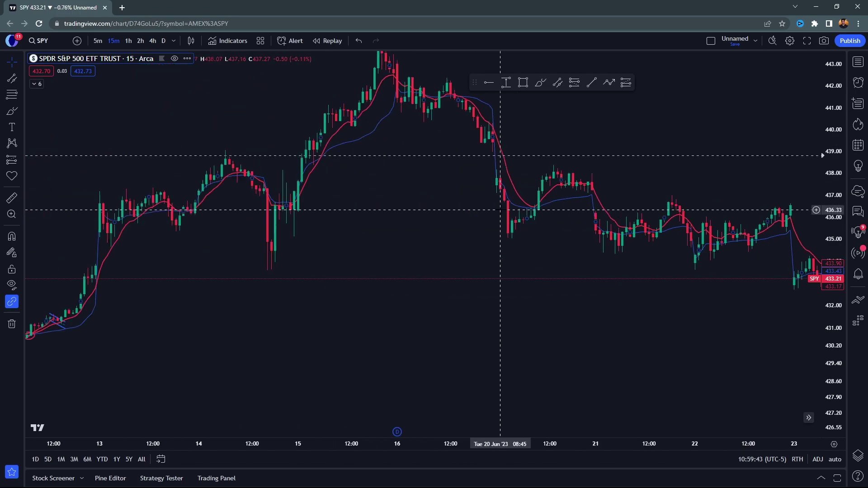
scroll(641, 294, "down", 5)
left_click(558, 82)
left_click(433, 144)
left_click(666, 249)
left_click(479, 217)
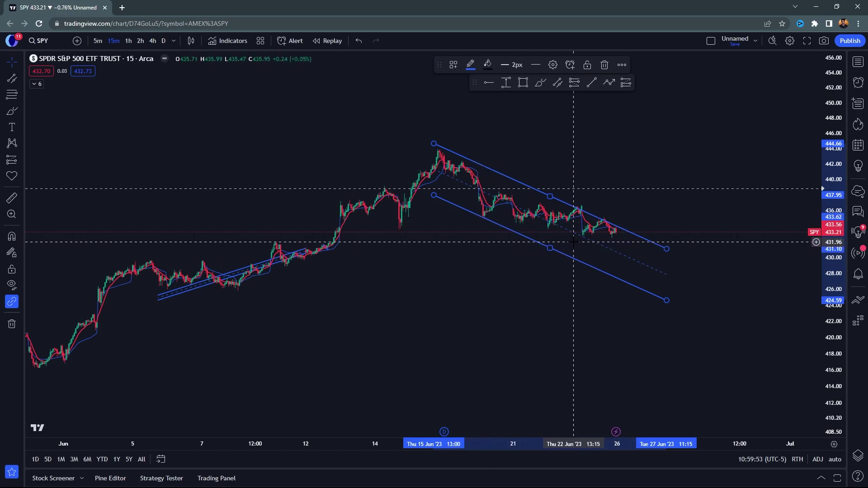
left_click_drag(831, 312, 832, 211)
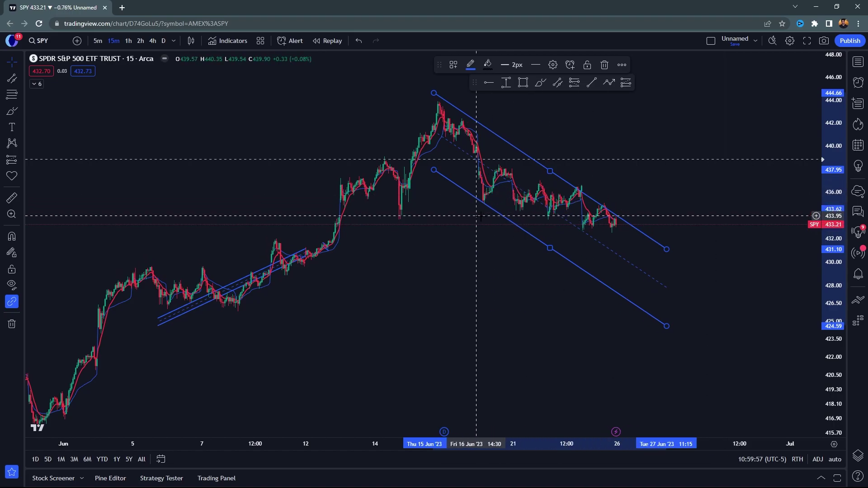
left_click_drag(667, 186, 682, 239)
scroll(683, 239, "up", 4)
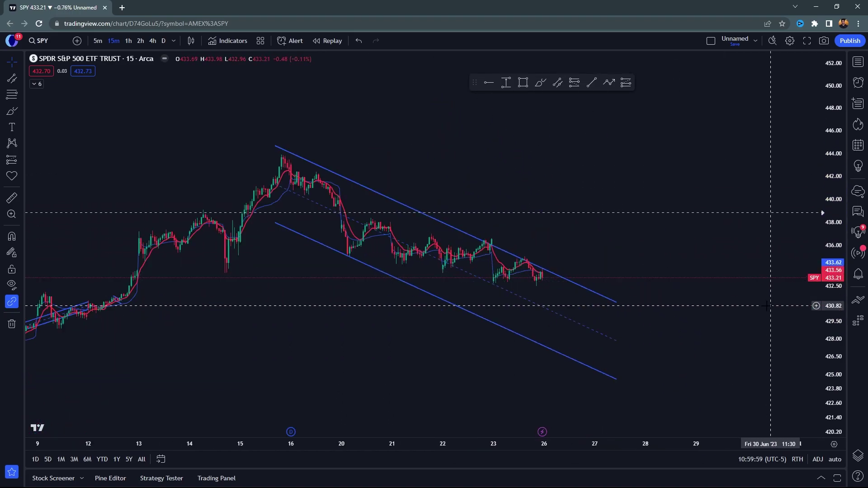
left_click_drag(834, 329, 832, 161)
left_click_drag(642, 230, 720, 212)
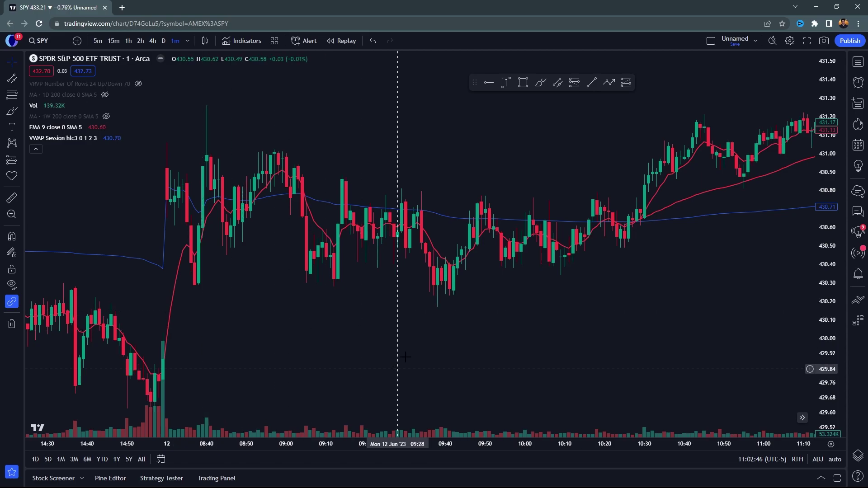
Collapse the indicator legend and draw a descending parallel channel over the 12 June morning consolidation, upper line from about 431.14 to 430.69 at 10:16
left_click(557, 83)
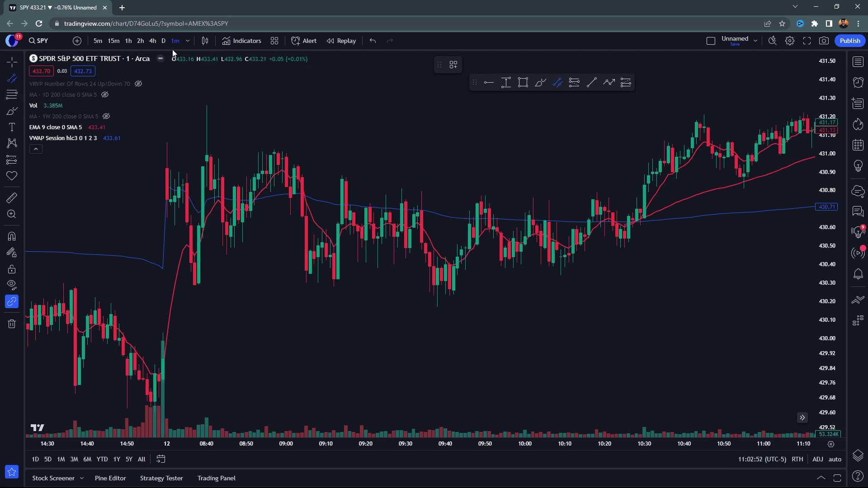
left_click(36, 149)
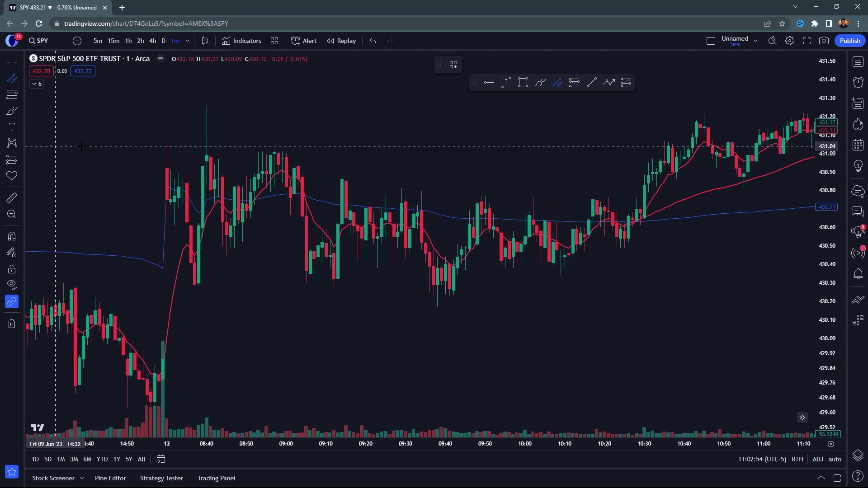
left_click(197, 133)
left_click(627, 216)
left_click(329, 296)
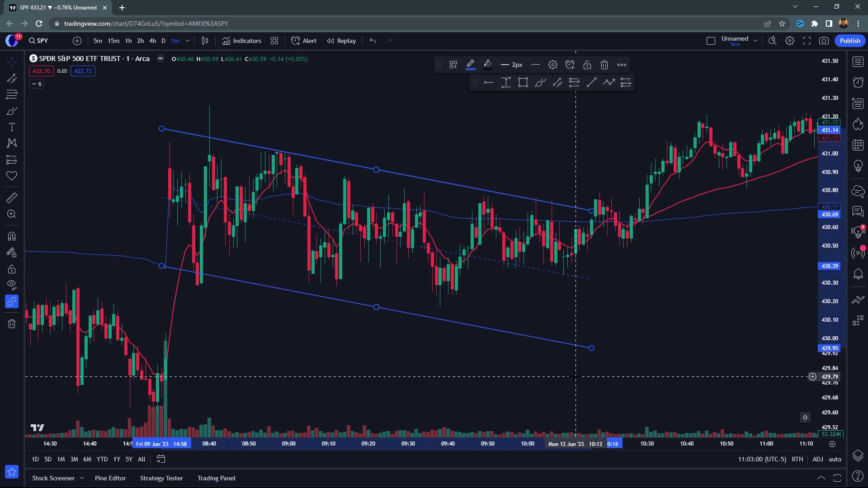
Examine the 12 June volume bars beneath the descending channel and around the 10:30 breakout on the 1-minute chart
scroll(572, 375, "up", 1)
scroll(573, 375, "up", 1)
left_click_drag(665, 373, 604, 367)
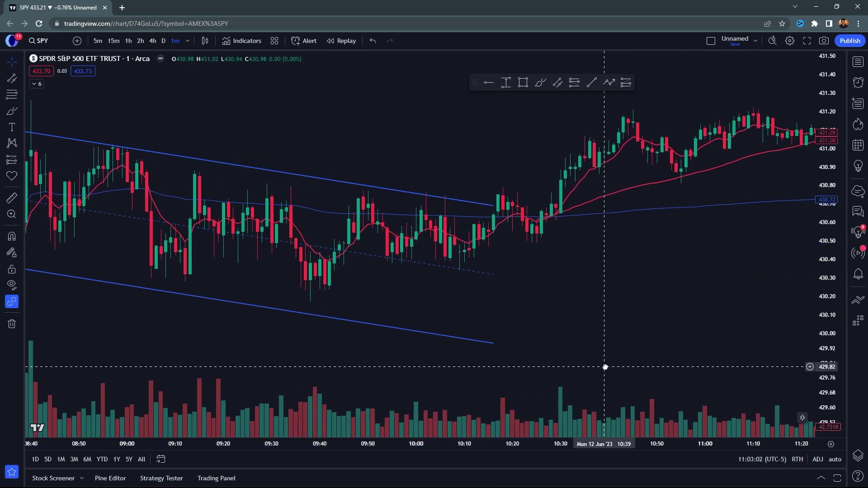
scroll(605, 367, "down", 1)
scroll(599, 363, "up", 1)
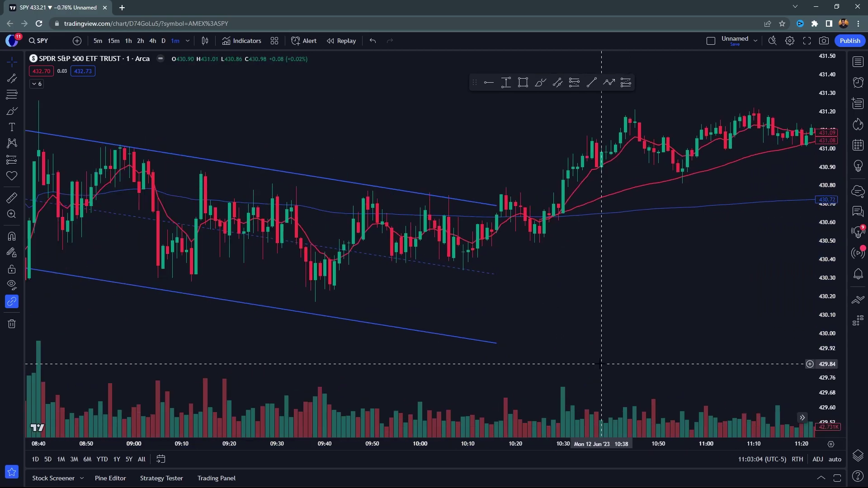
left_click_drag(638, 256, 659, 250)
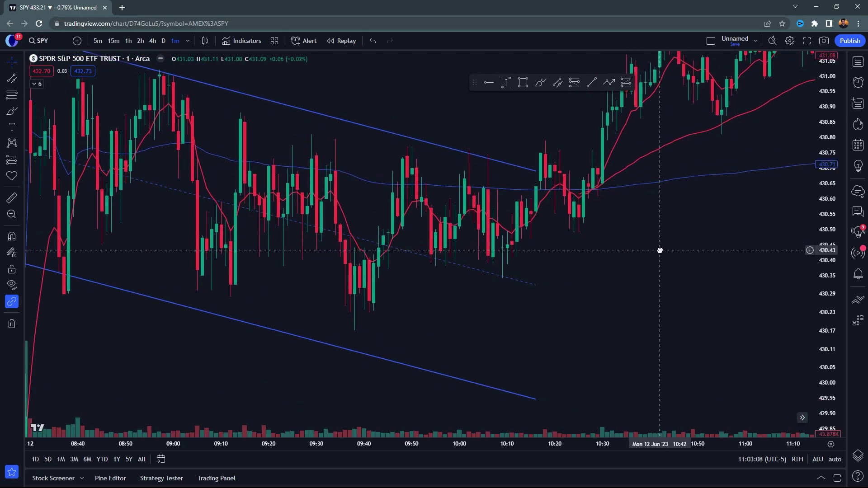
scroll(734, 233, "down", 2)
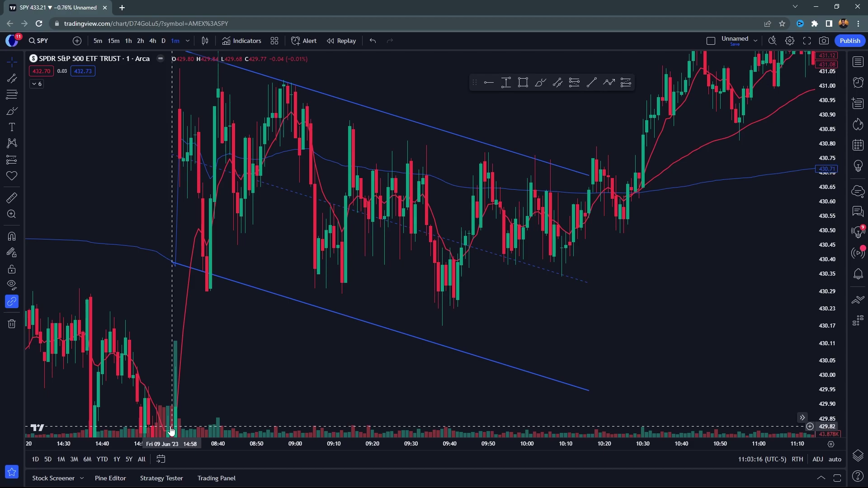
scroll(162, 426, "up", 2)
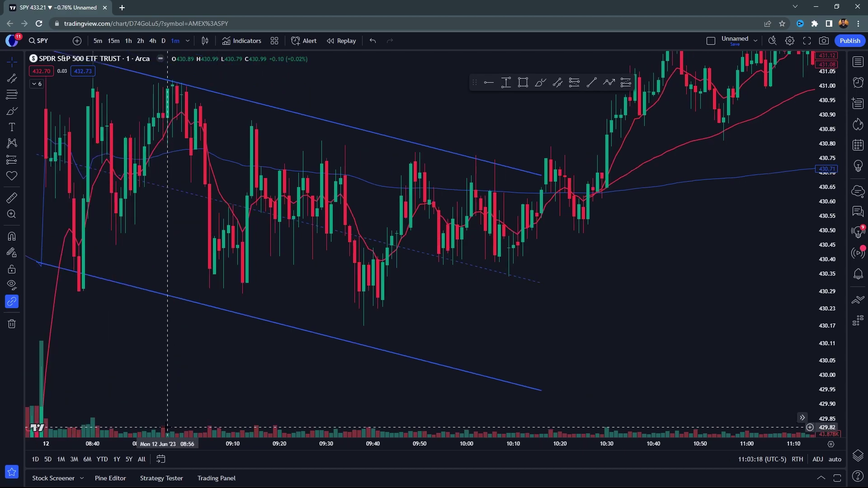
scroll(167, 426, "up", 1)
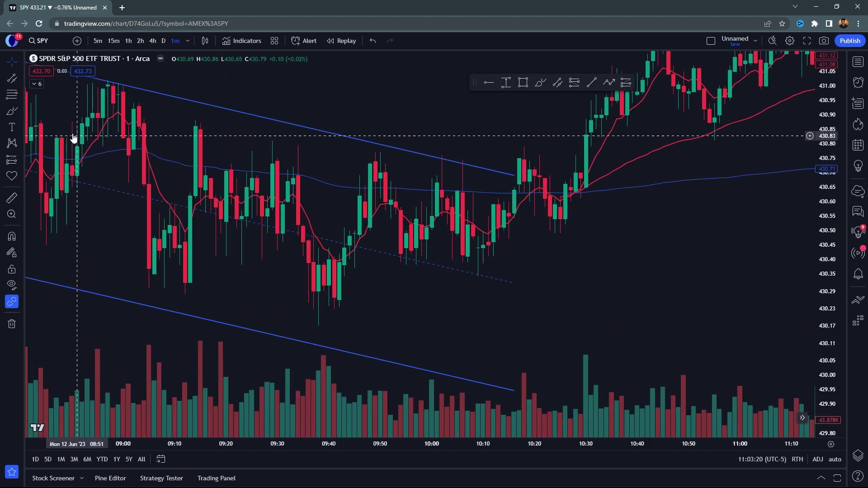
left_click_drag(421, 334, 436, 254)
left_click_drag(262, 177, 286, 225)
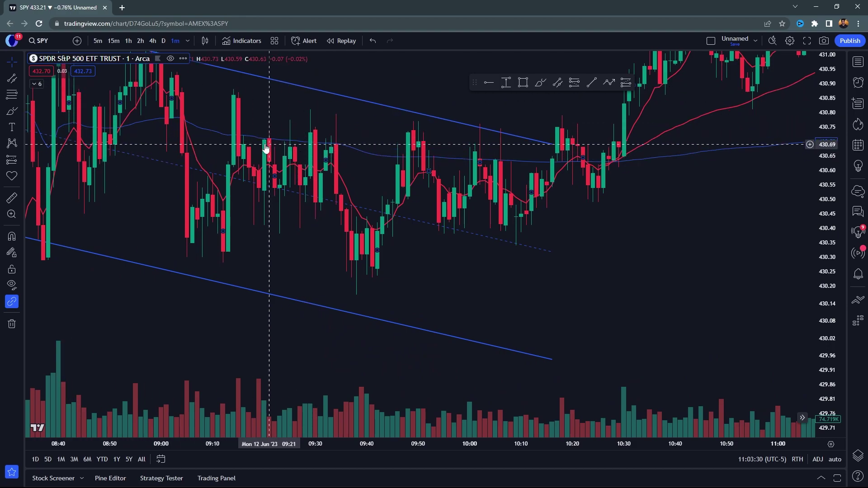
Draw a descending trend line above the 12 June volume bars, from about 430.02 at 08:39 to 429.77 just before 10:30
left_click(21, 80)
left_click(48, 81)
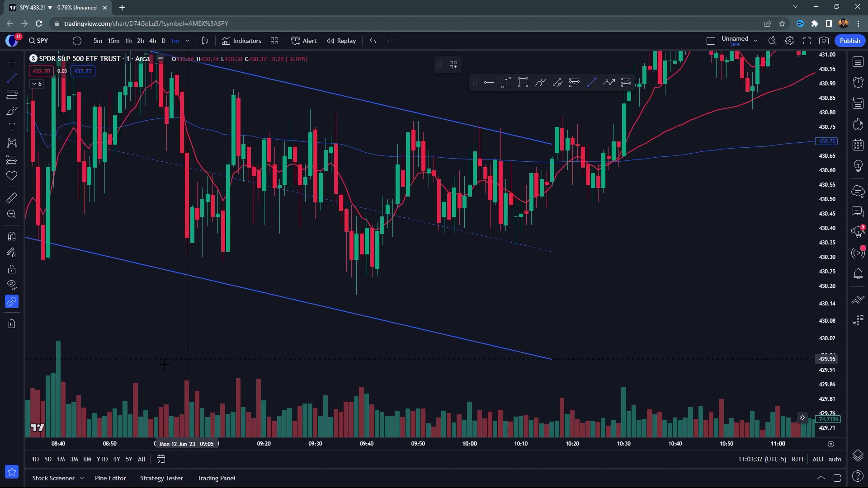
left_click(53, 340)
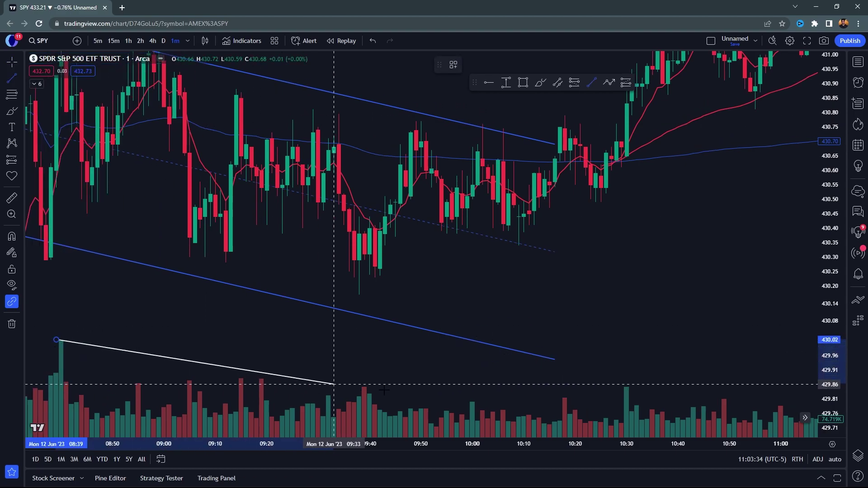
left_click(605, 410)
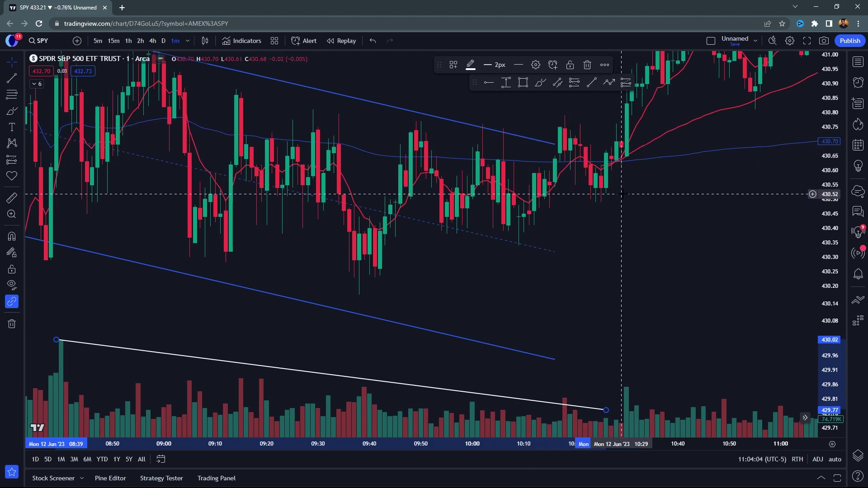
Circle the 10:30 volume spike and the price breakout at the EMA and VWAP crossing with red brush strokes
left_click(14, 112)
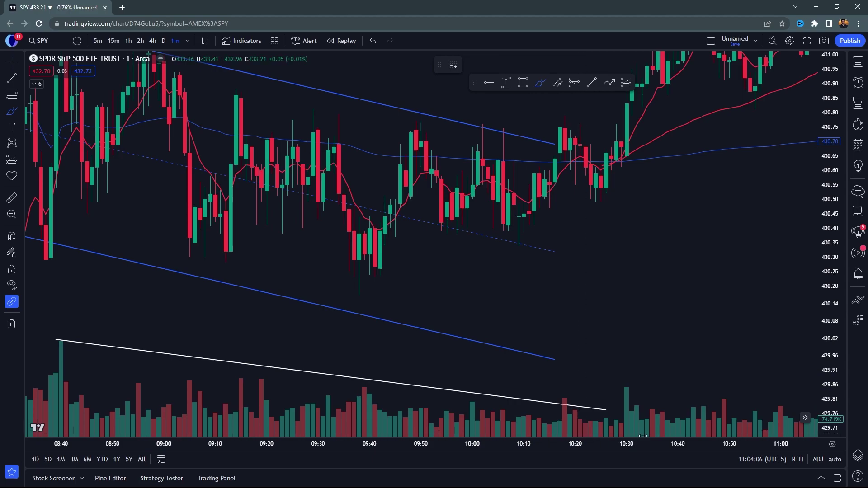
left_click_drag(634, 381, 611, 412)
left_click_drag(652, 391, 616, 375)
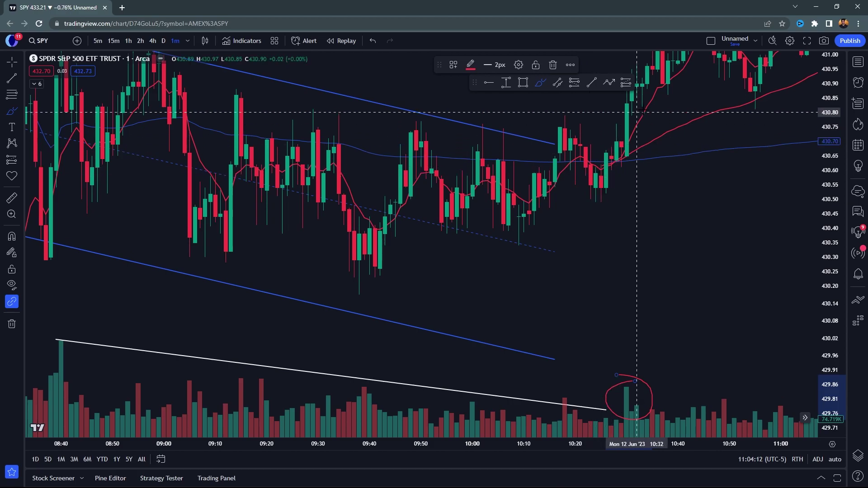
left_click_drag(630, 141, 621, 146)
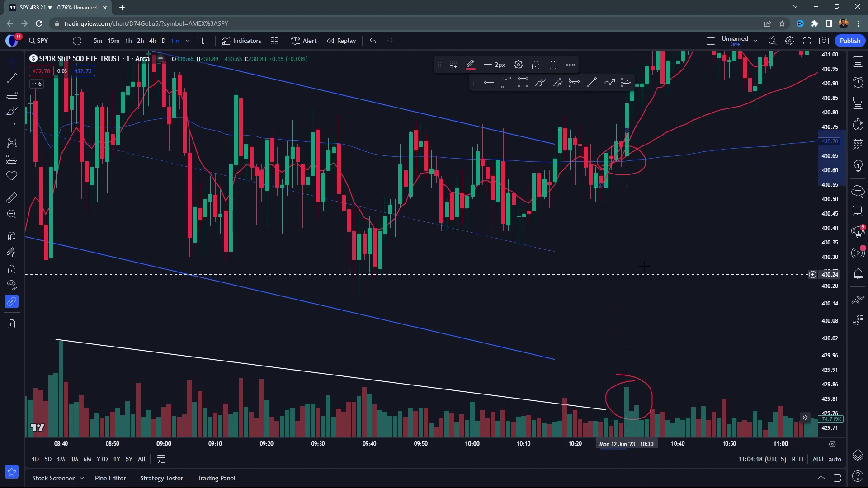
Examine the 12 June rally from the circled 10:30 breakout through the afternoon against the EMA, VWAP and second channel
scroll(632, 271, "down", 5)
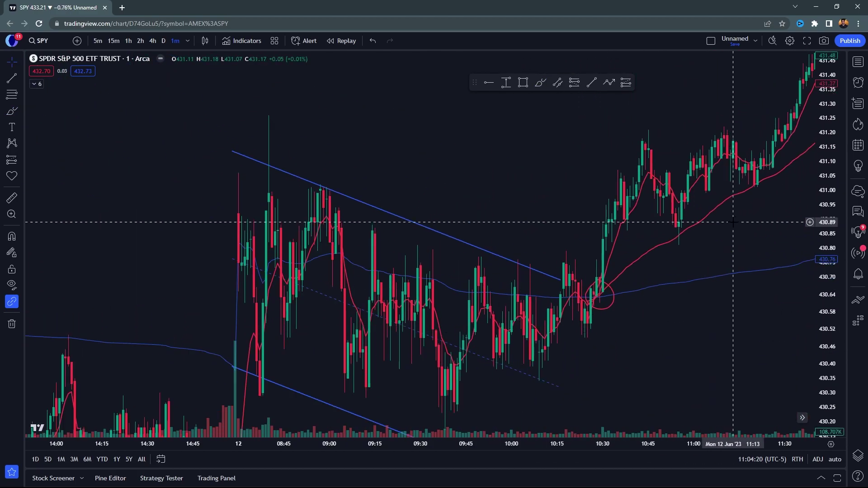
left_click_drag(728, 224, 545, 259)
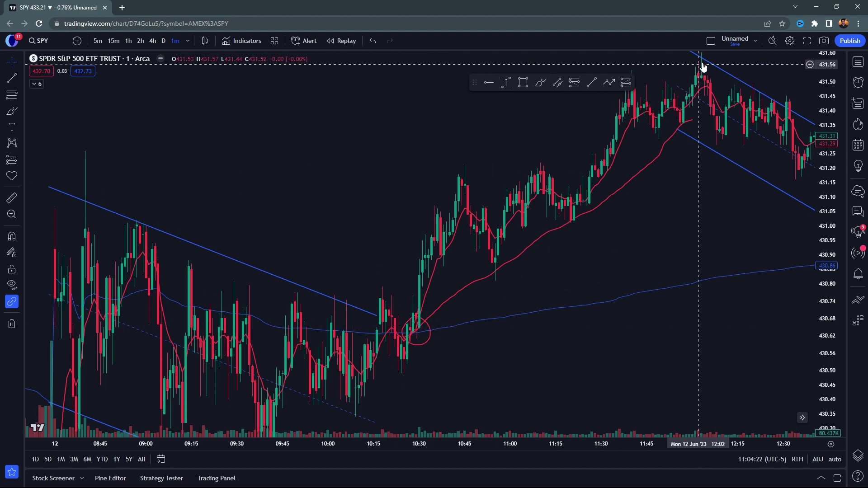
left_click_drag(642, 293, 546, 295)
scroll(546, 295, "down", 5)
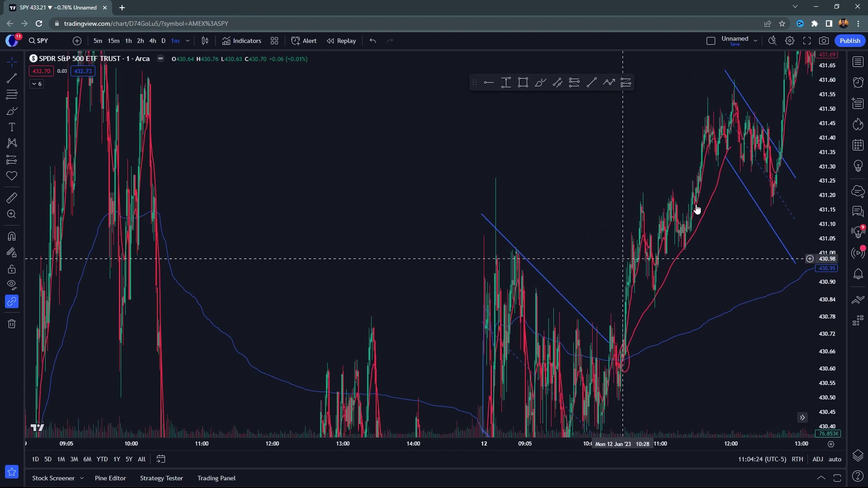
left_click_drag(806, 323, 805, 371)
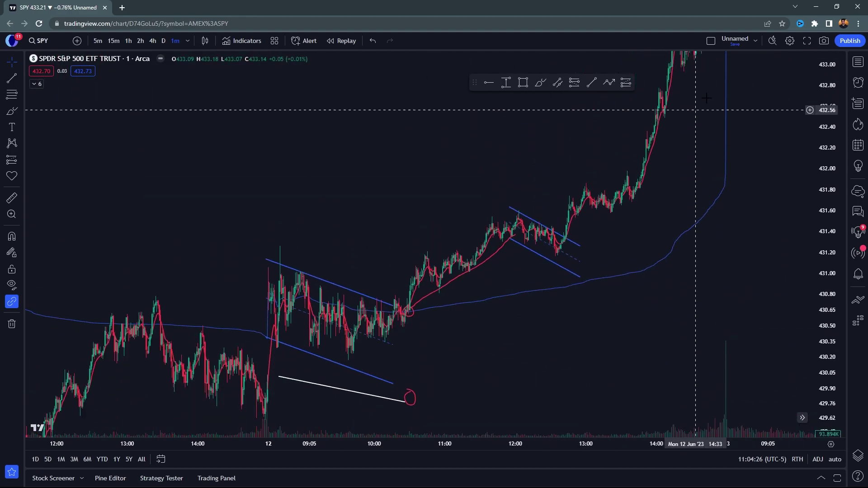
left_click_drag(828, 74, 823, 231)
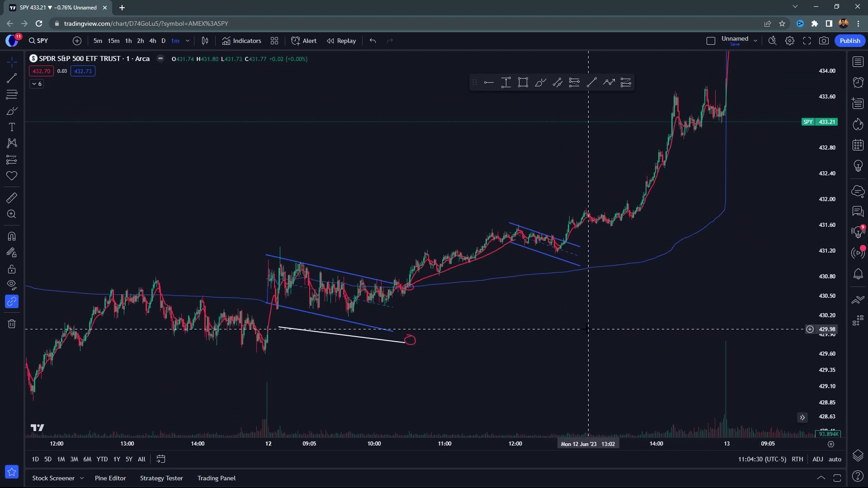
Delete the white volume trend line and the red circle at its end
scroll(565, 322, "down", 1)
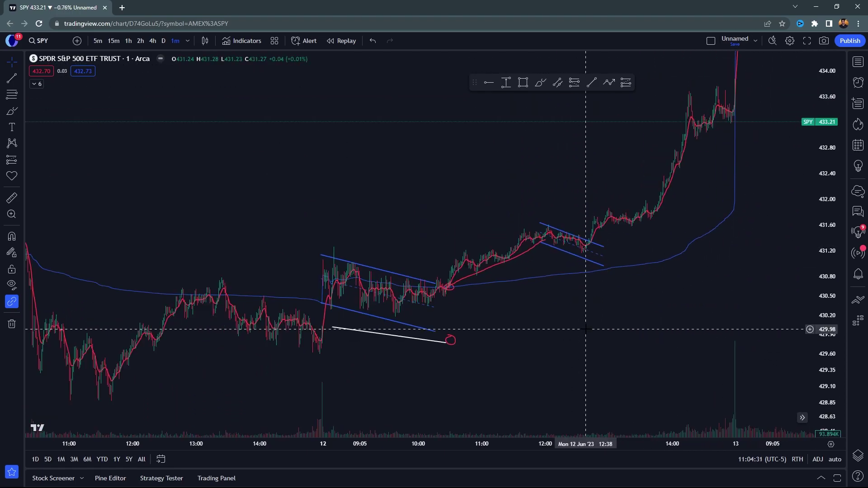
left_click(439, 343)
key("Delete")
left_click(452, 344)
key("Delete")
Sketch an ascending triangle in empty chart space: a trend line from about 432.39 to 432.81 and a horizontal ray at about 432.81
left_click_drag(574, 318, 670, 378)
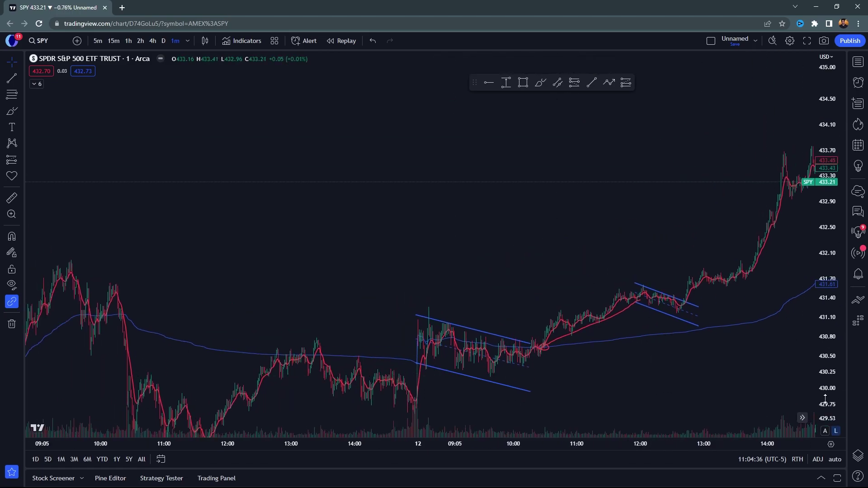
left_click_drag(825, 399, 822, 183)
left_click_drag(308, 215, 525, 303)
scroll(525, 302, "up", 5)
left_click(591, 83)
left_click(366, 297)
left_click(535, 220)
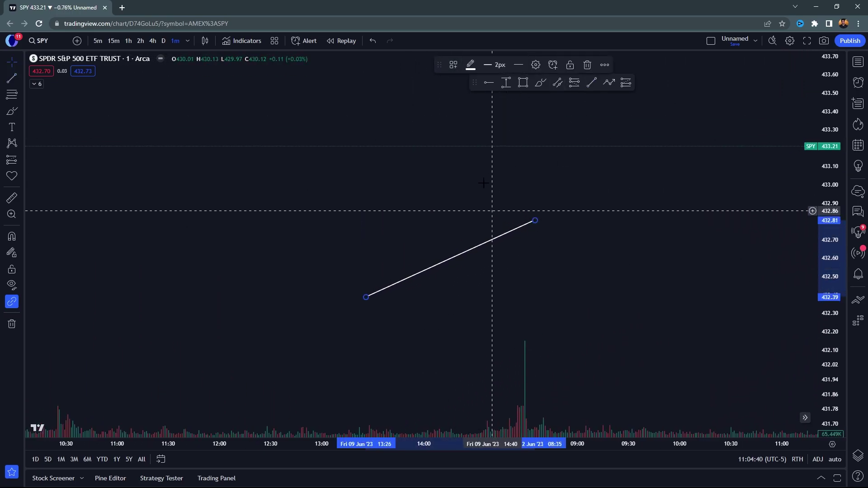
left_click(479, 270)
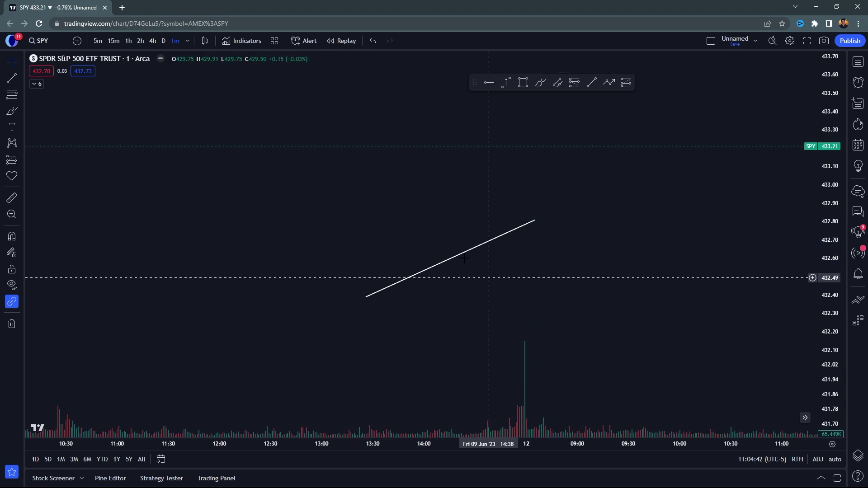
left_click(489, 82)
left_click(343, 220)
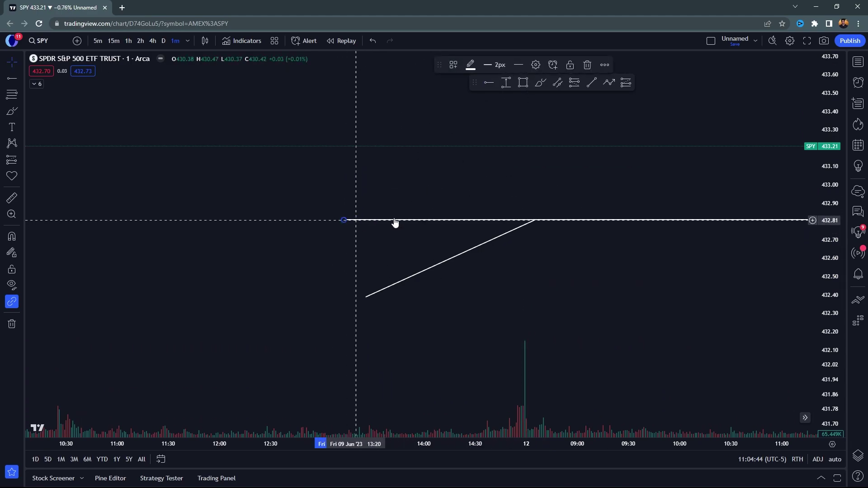
Draw a zigzag path between the rising trend line and the horizontal ray, breaking out upward to about 433.30
left_click(608, 82)
left_click(360, 290)
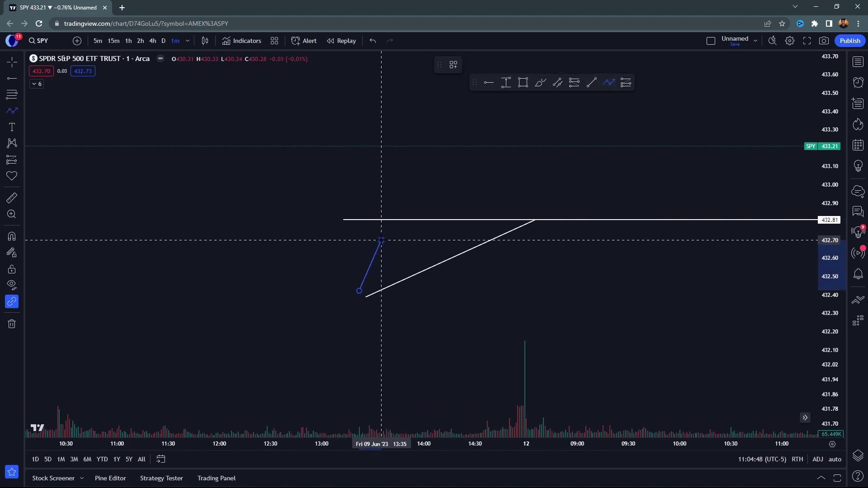
left_click(395, 270)
left_click(419, 225)
left_click(446, 264)
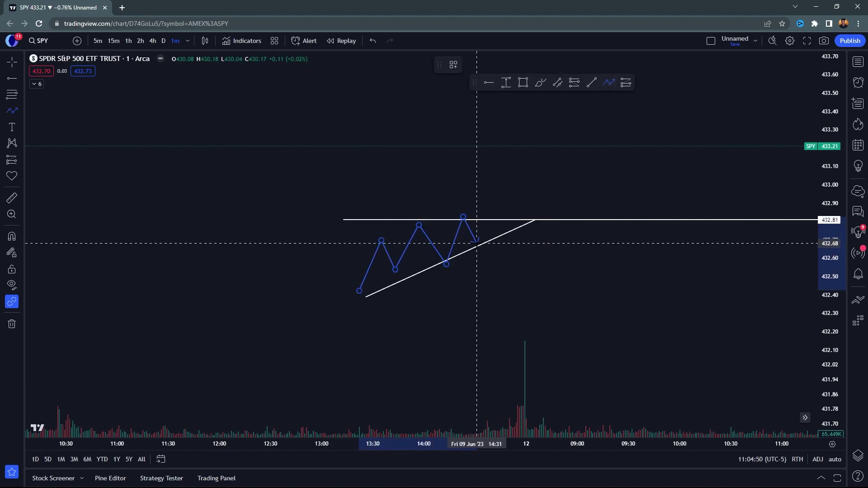
left_click(501, 238)
left_click(553, 151)
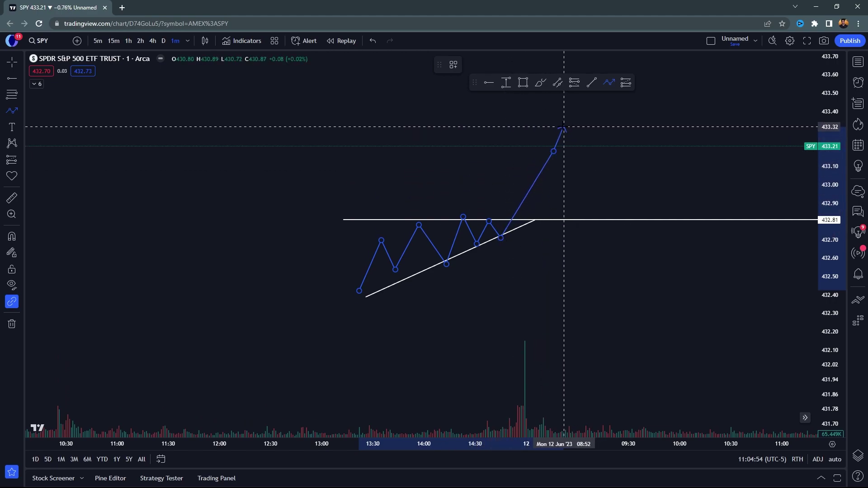
double_click(562, 129)
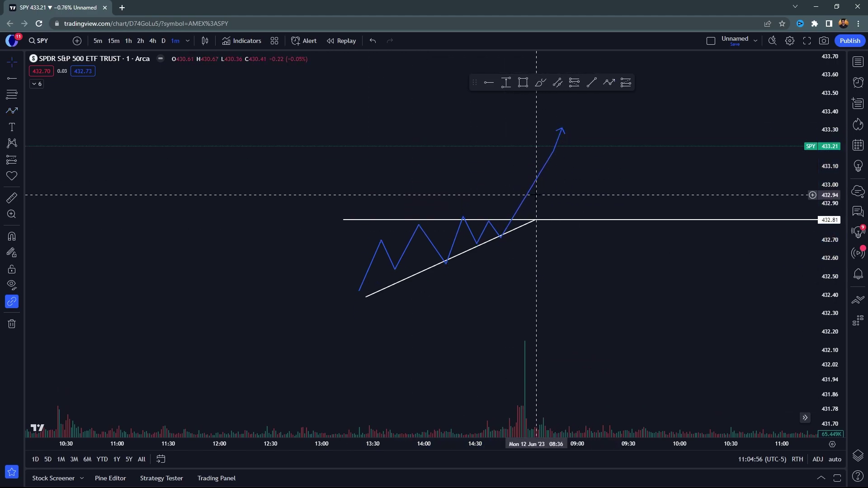
Delete the zigzag path and draw a descending parallel channel above the ray, its upper line from about 433.44 to 433.19
left_click(527, 199)
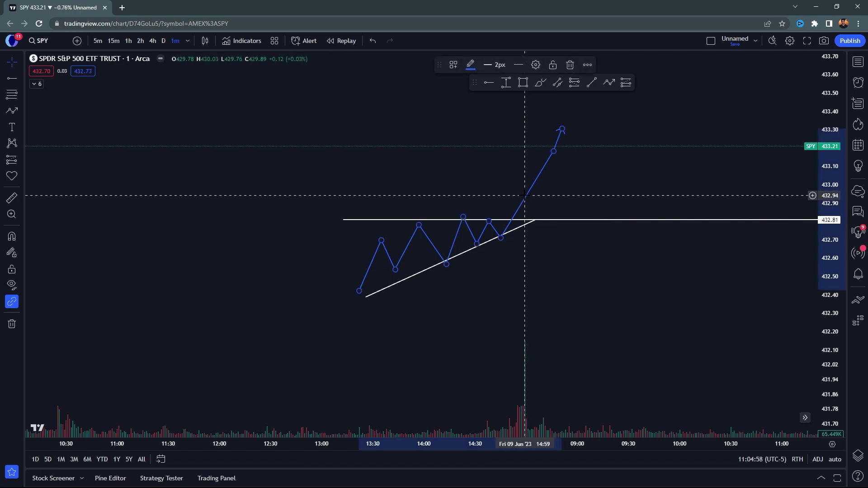
key("Delete")
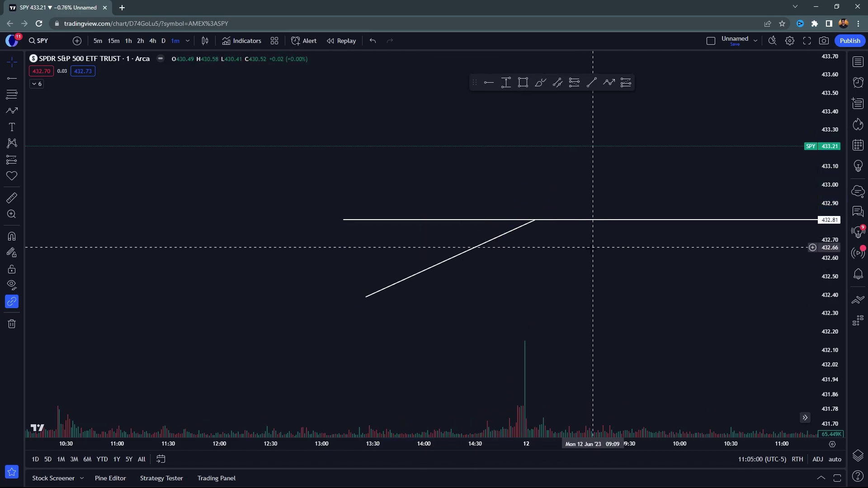
left_click(417, 105)
left_click(556, 150)
left_click(504, 179)
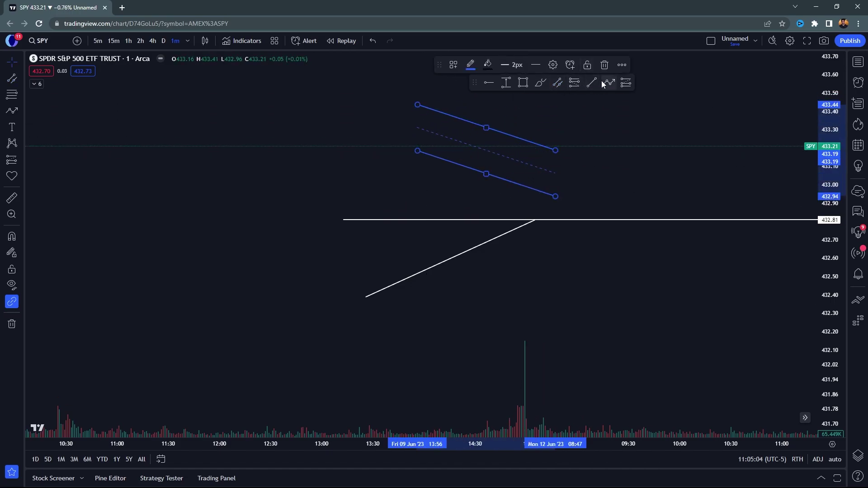
Draw a path rising from about 432.47 into the descending channel, zigzagging between its lines and breaking out above it
left_click(606, 83)
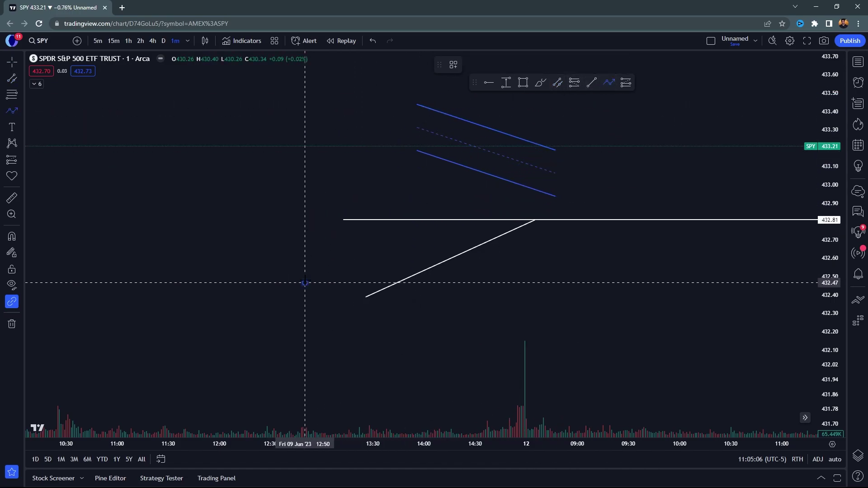
left_click(305, 282)
left_click(334, 180)
left_click(359, 243)
left_click(420, 148)
left_click(473, 127)
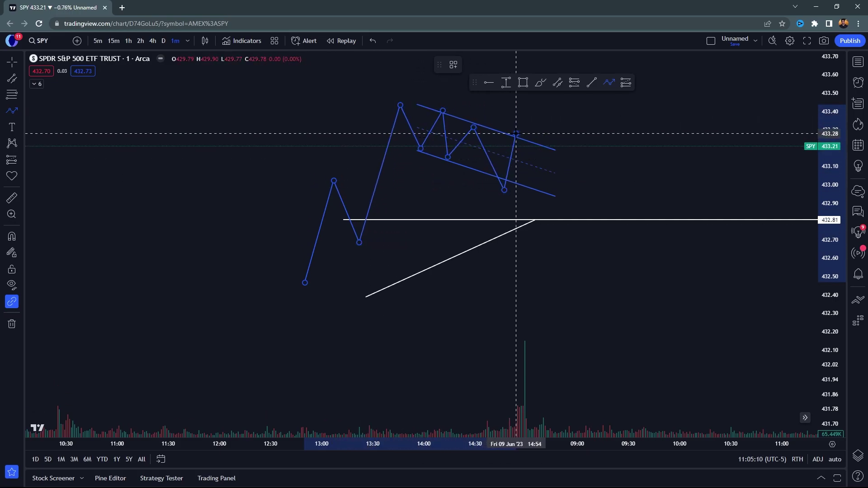
double_click(603, 96)
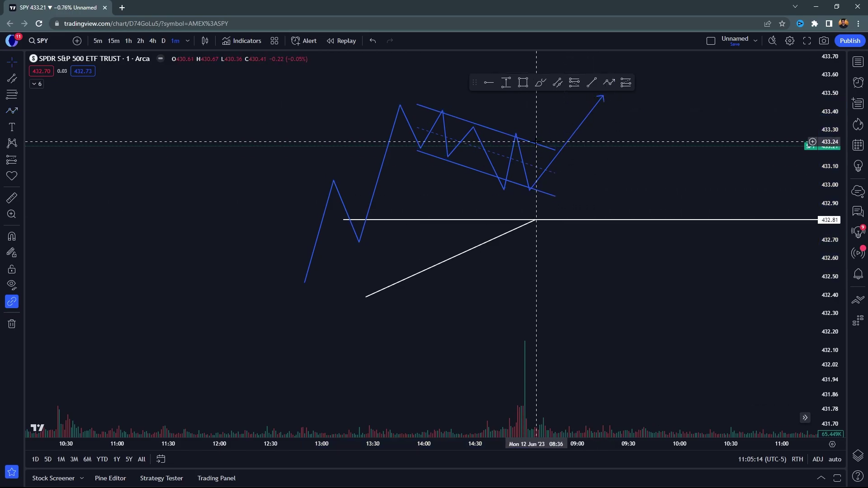
Delete the breakout path and the descending channel above the ray
key("Delete")
left_click(519, 147)
key("Delete")
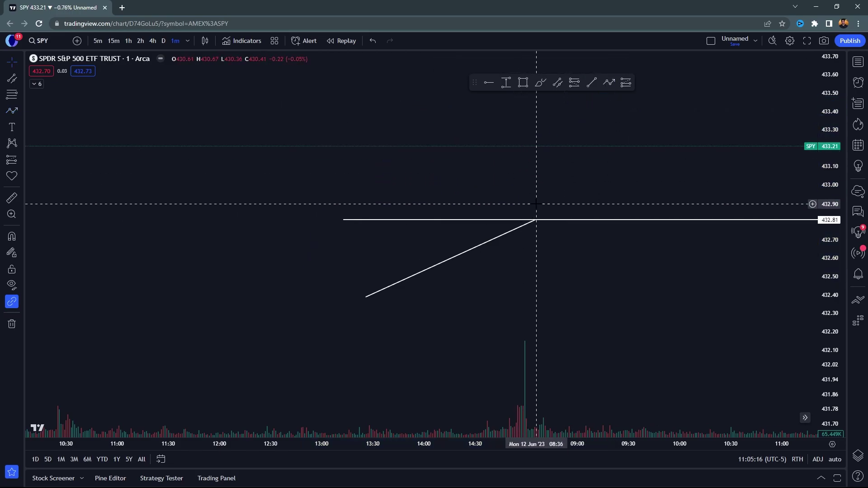
Draw a descending trend line below the triangle from about 432.40 at 13:43 to 432.08 at 14:56 on 9 June
left_click(591, 85)
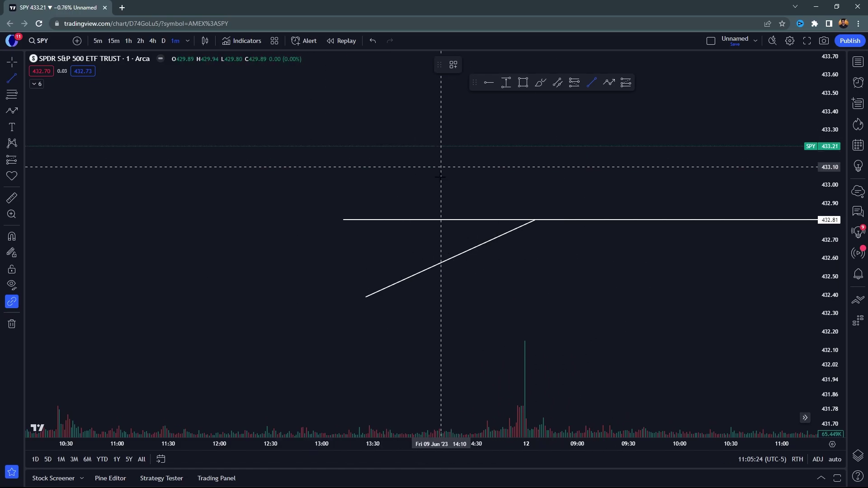
left_click(395, 296)
left_click(519, 354)
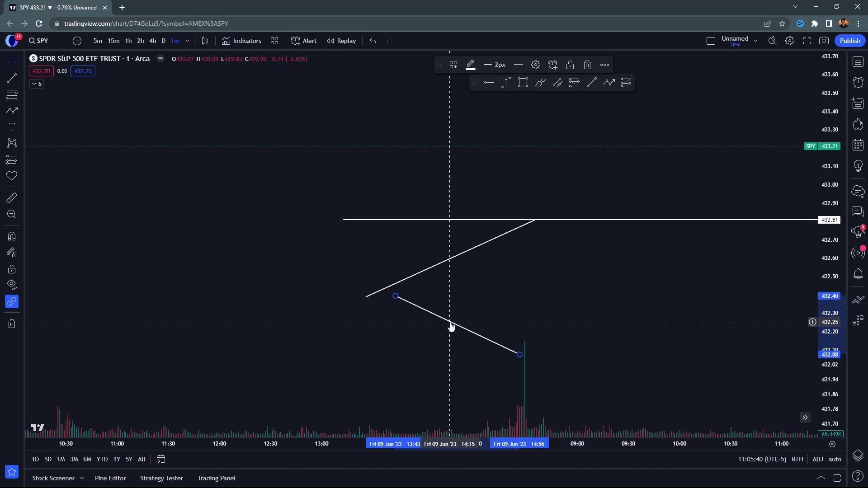
Delete the descending trend line, the ascending trend line and the horizontal ray
key("Delete")
left_click(434, 269)
key("Delete")
left_click(454, 221)
key("Delete")
Draw a horizontal ray at about 431.90 from 08:50 along the 9 June morning highs
scroll(461, 285, "down", 5)
scroll(592, 197, "up", 5)
scroll(550, 281, "up", 6)
left_click_drag(465, 278, 789, 242)
scroll(728, 243, "up", 3)
scroll(692, 248, "down", 4)
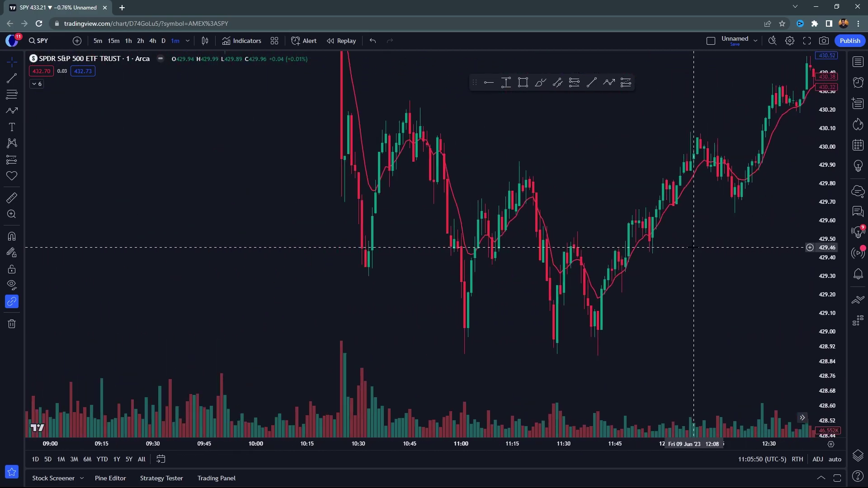
scroll(508, 320, "left", 6)
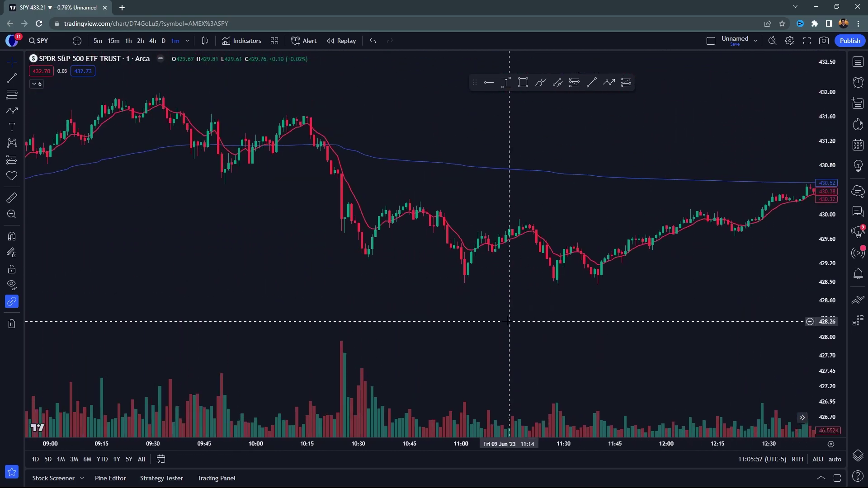
scroll(630, 329, "left", 6)
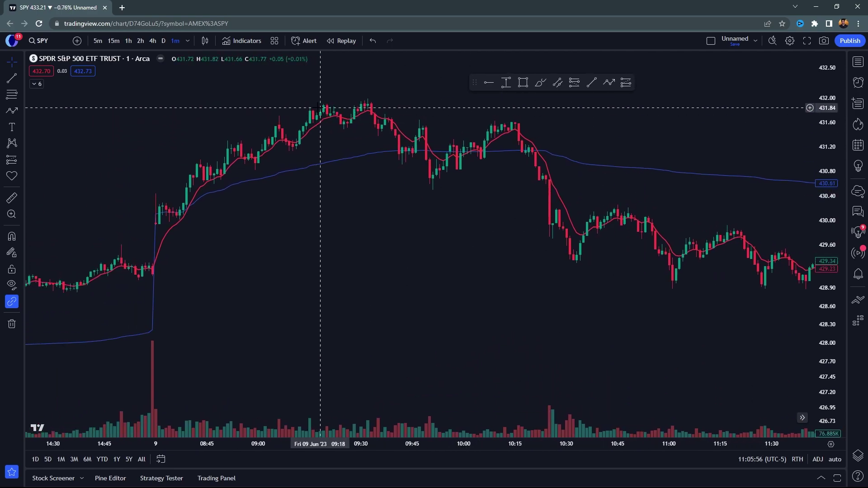
scroll(318, 176, "right", 2)
left_click(489, 82)
left_click(212, 150)
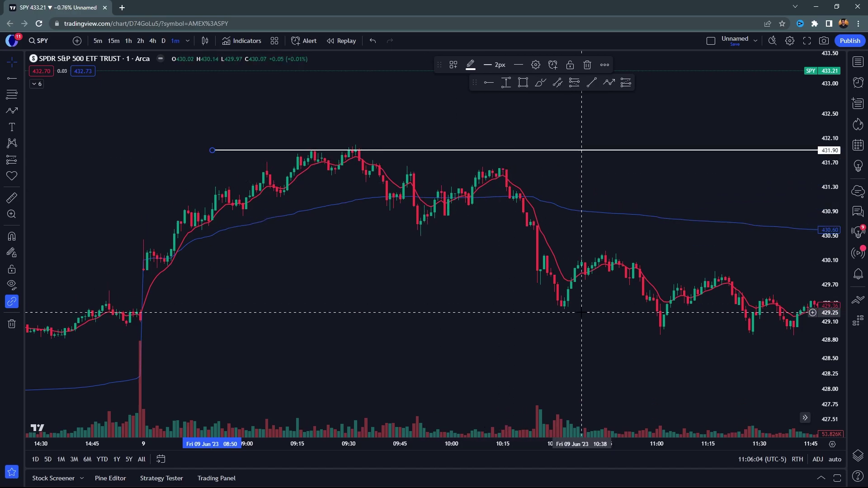
Examine the 9 June volume bars beneath the sharp mid-morning decline and the following lows
scroll(581, 312, "up", 5)
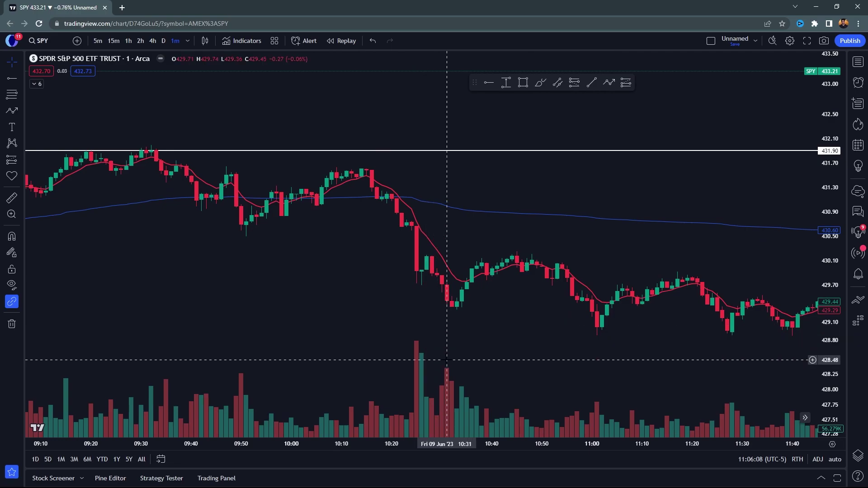
left_click_drag(711, 384, 410, 355)
scroll(407, 355, "down", 3)
scroll(407, 355, "up", 1)
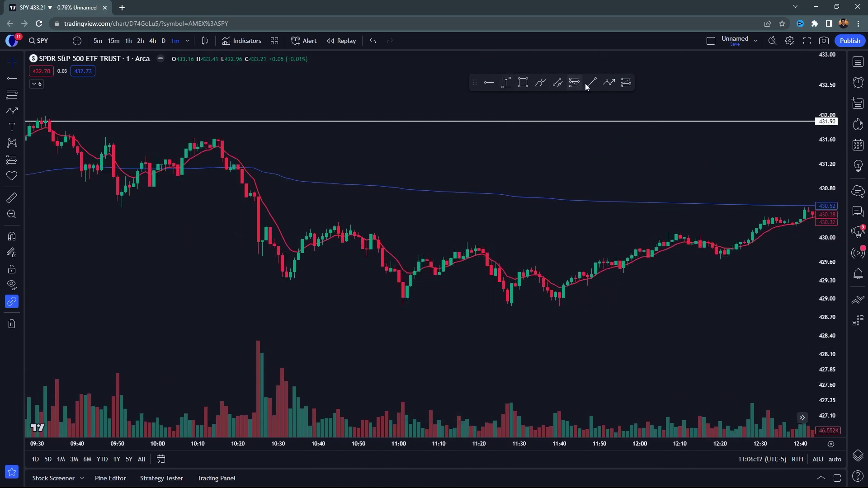
Draw a descending trend line beneath the 9 June lows from about 429.51 at 10:17 to 428.64 at 11:45
left_click(228, 267)
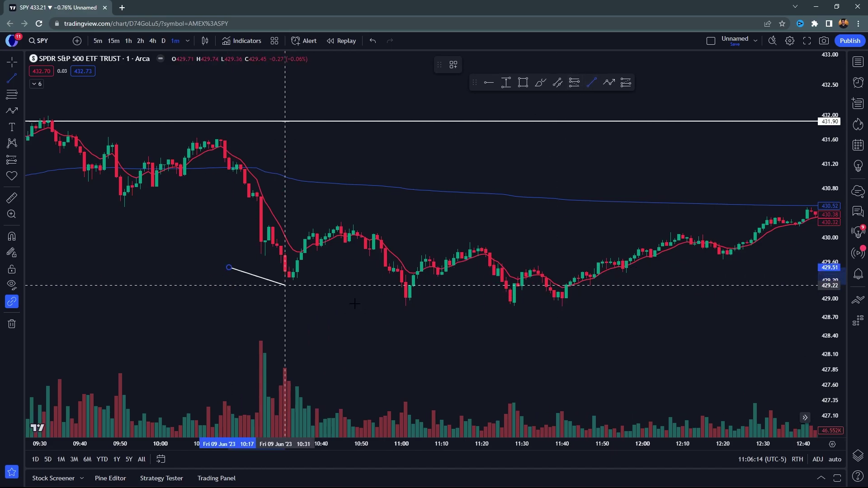
left_click(582, 320)
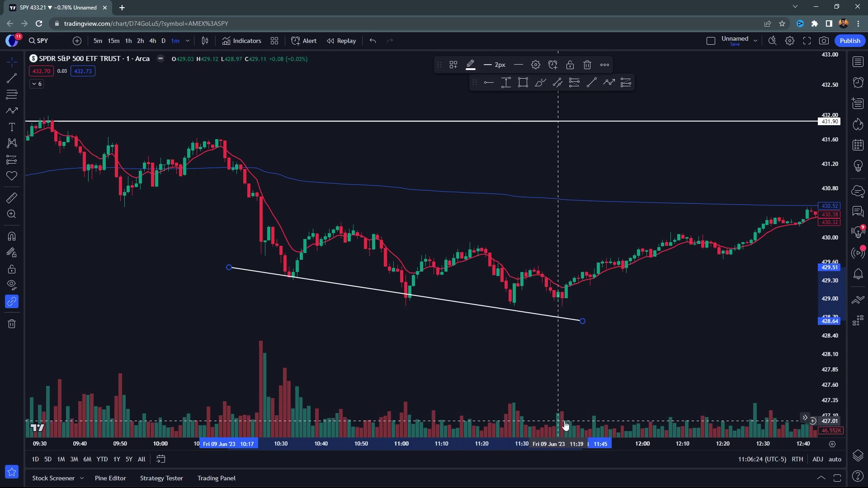
Draw a horizontal ray at about 426.86 from about 11:33 on 9 June across the tops of the volume bars
left_click_drag(684, 383, 564, 376)
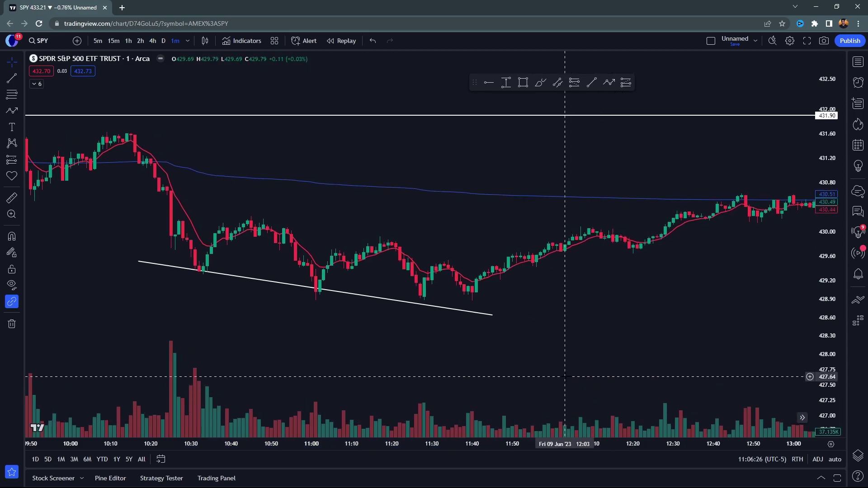
scroll(565, 376, "down", 1)
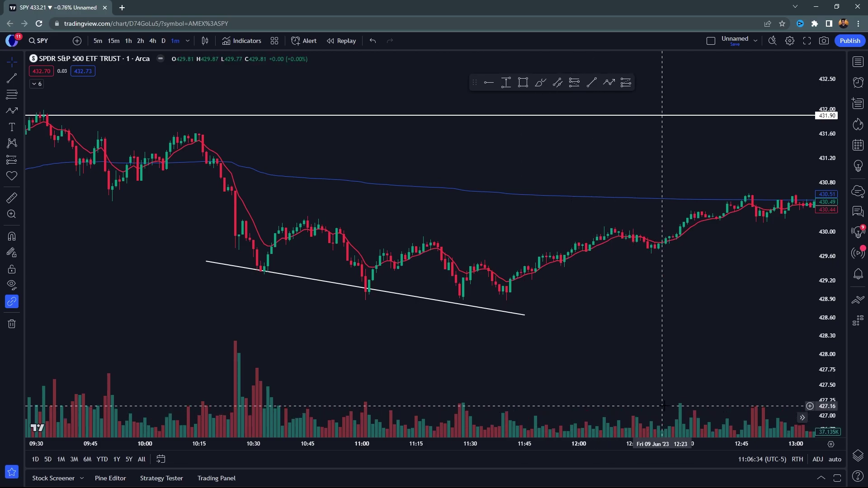
scroll(669, 429, "up", 2)
left_click_drag(727, 370, 686, 365)
left_click(488, 83)
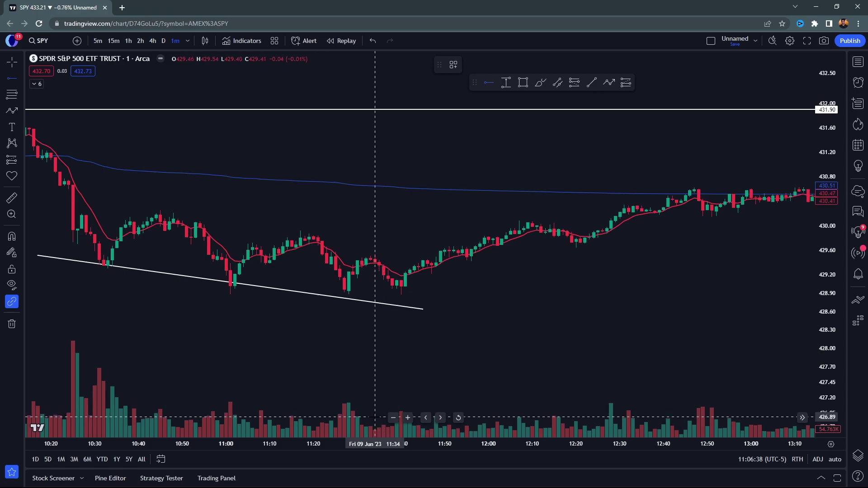
left_click(378, 416)
Circle the 9 June volume spike near 12:30 with the brush and draw a rising stroke beneath the price advance
left_click(540, 82)
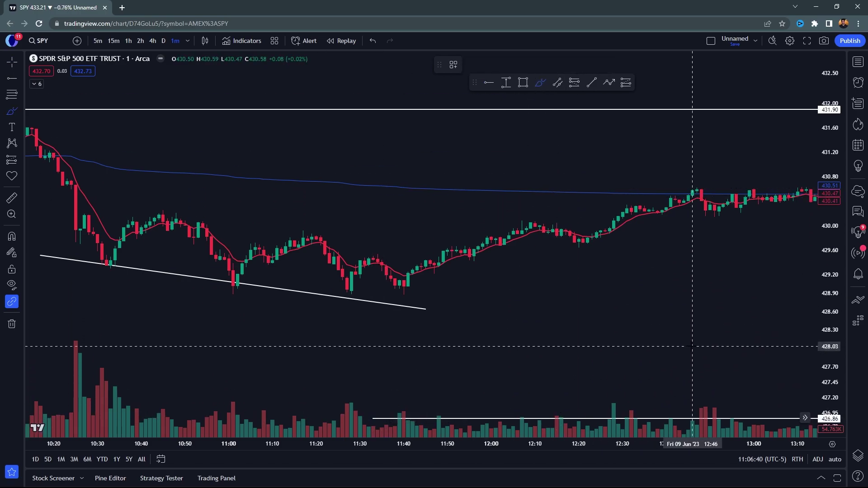
left_click_drag(618, 399, 635, 408)
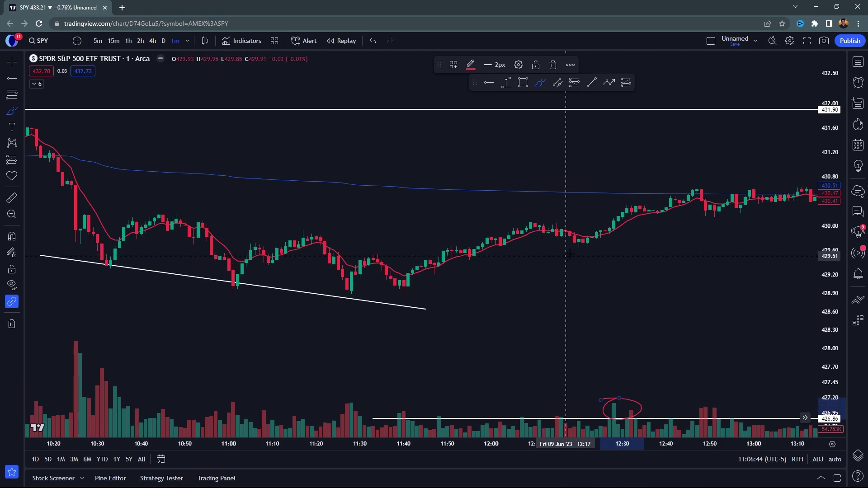
left_click_drag(567, 255, 701, 212)
Circle the volume bars around 12:50 on 8 June with the brush and underline the price low above them
left_click_drag(675, 272, 589, 293)
scroll(589, 292, "down", 10)
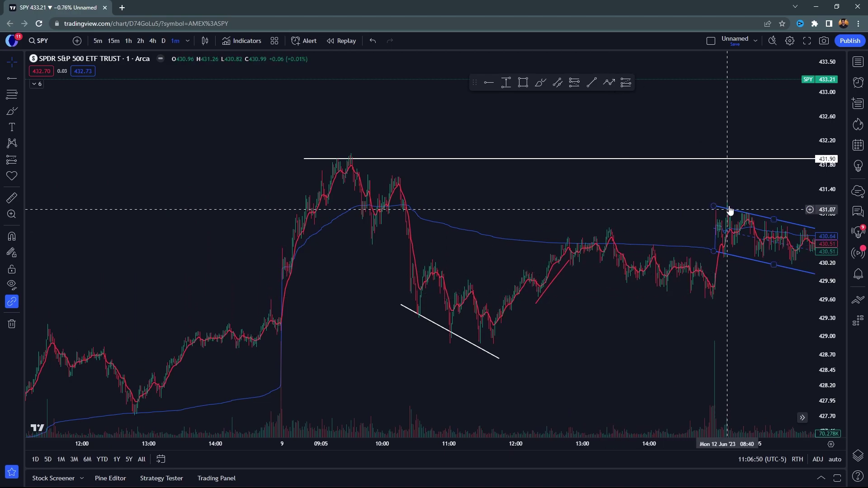
left_click_drag(315, 358, 644, 308)
scroll(664, 339, "up", 5)
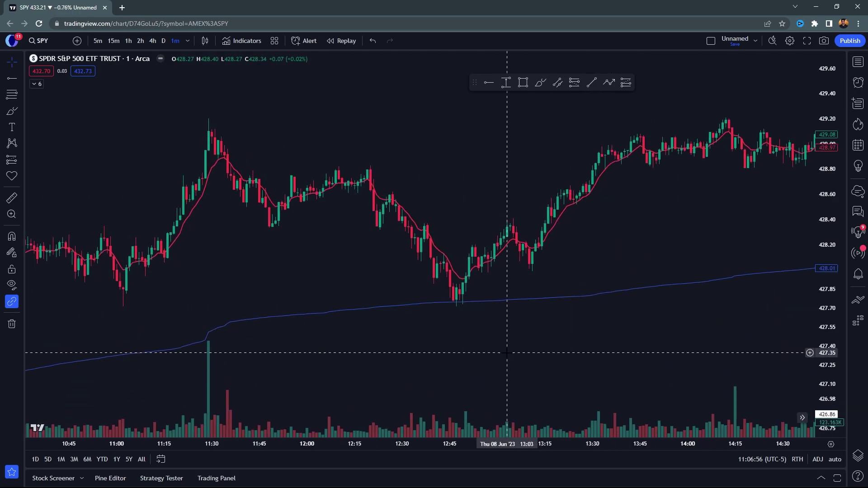
scroll(447, 345, "up", 3)
left_click_drag(470, 351, 559, 334)
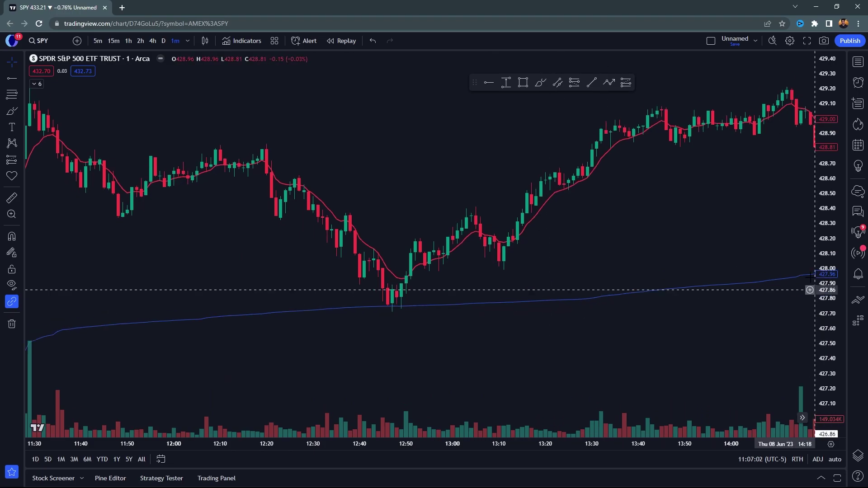
scroll(602, 254, "down", 3)
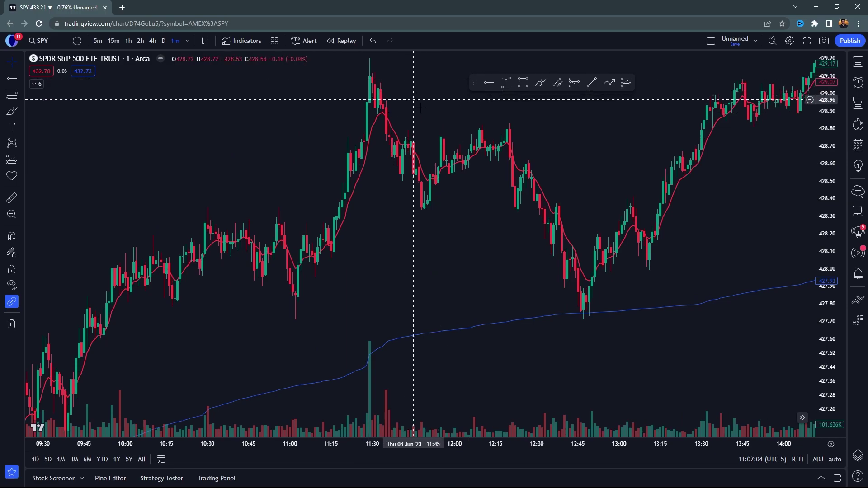
scroll(581, 300, "up", 3)
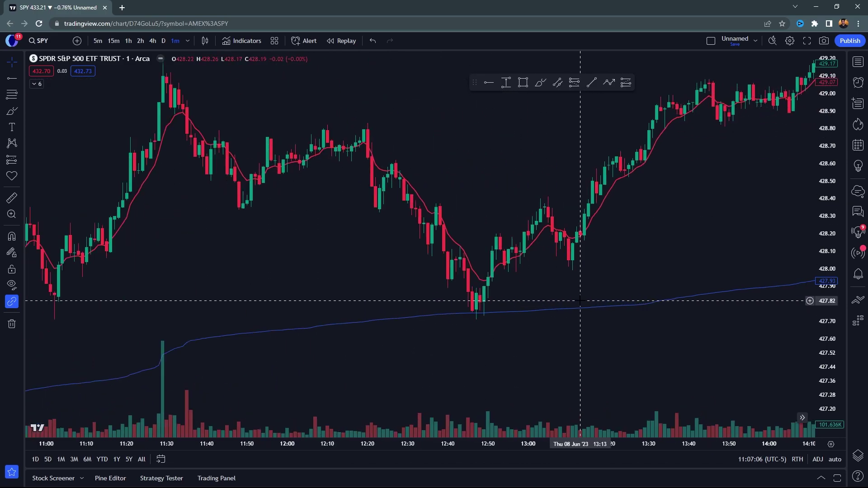
mouse_move(459, 418)
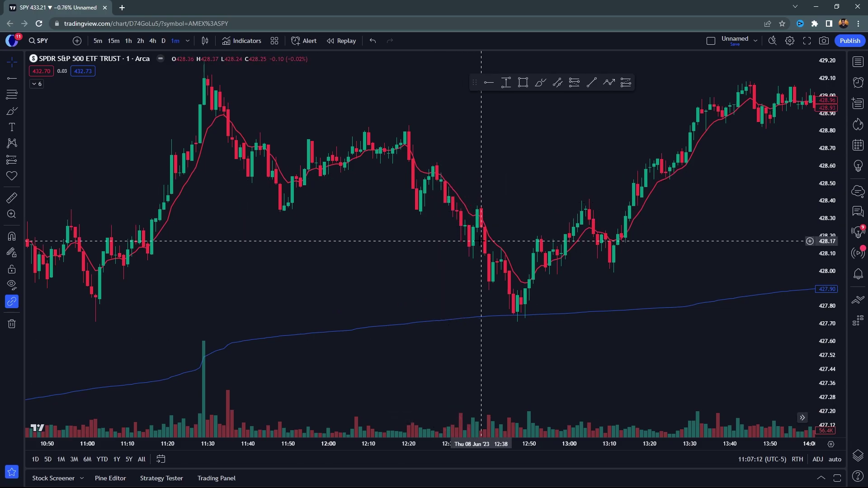
left_click(540, 82)
left_click_drag(541, 402, 494, 411)
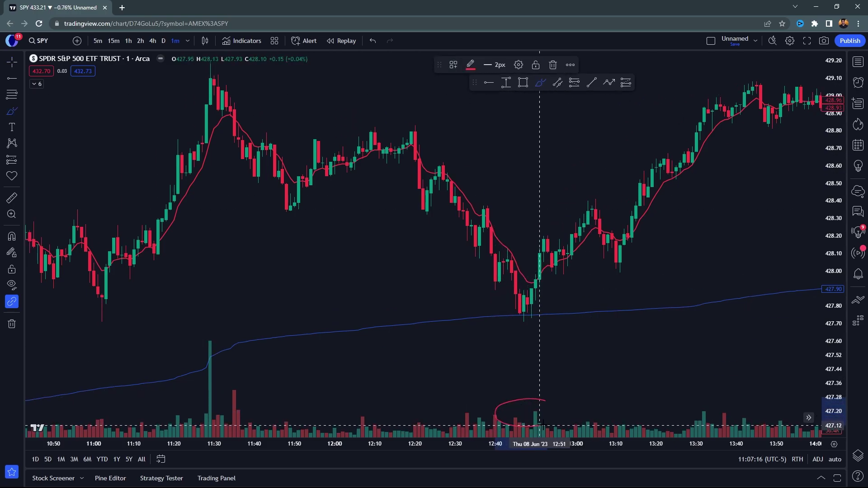
left_click_drag(555, 405, 527, 397)
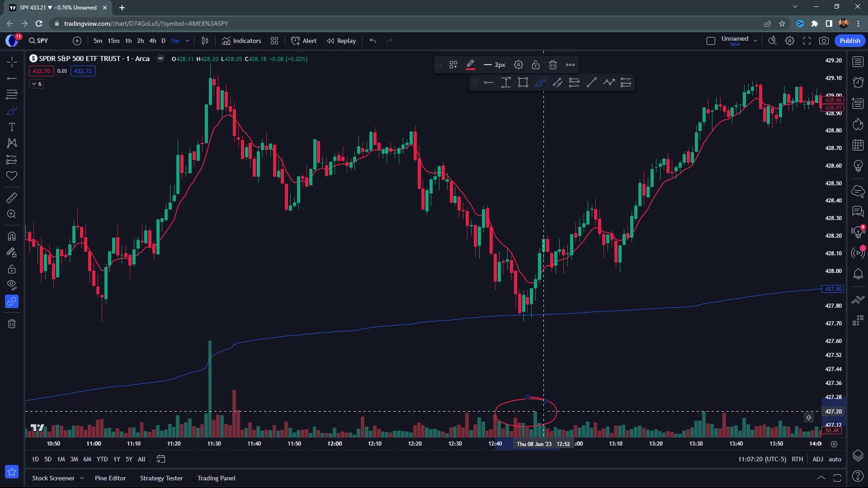
left_click_drag(507, 317, 530, 319)
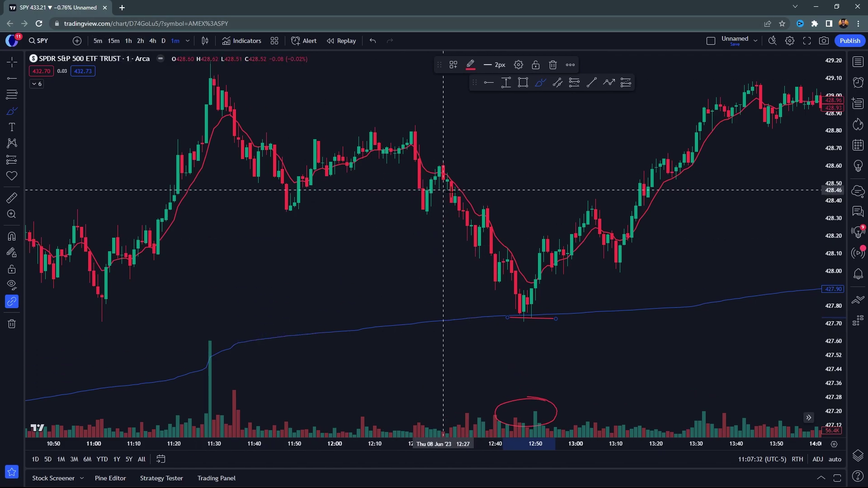
Sketch the rally path from the 12:50 low on 8 June up to about 13:29 with the brush and delete it
mouse_move(539, 299)
left_mouse_down()
mouse_move(569, 258)
mouse_move(639, 208)
mouse_move(691, 120)
left_mouse_up()
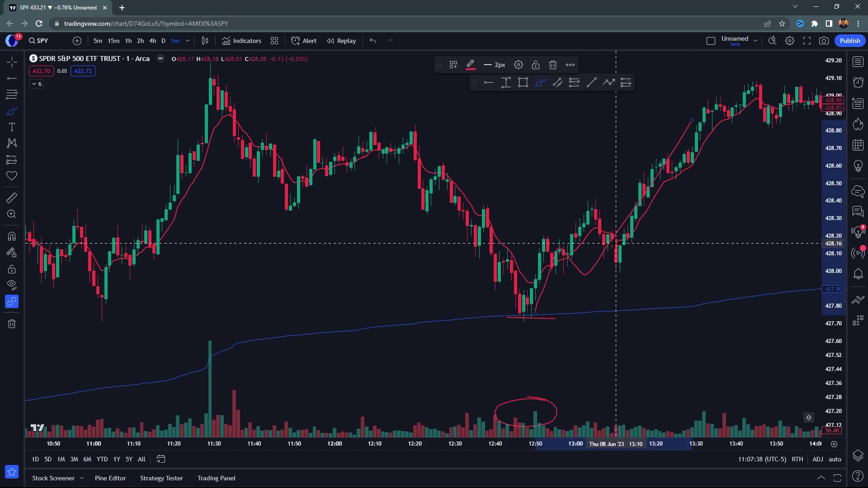
key("Escape")
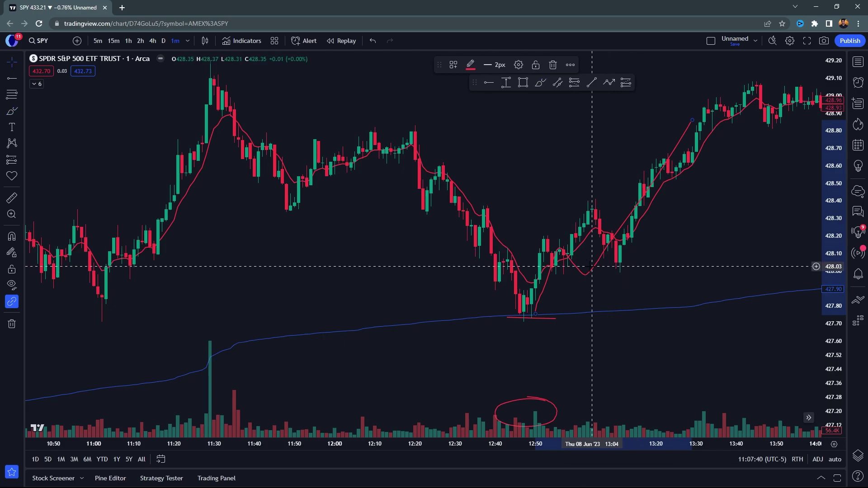
key("Delete")
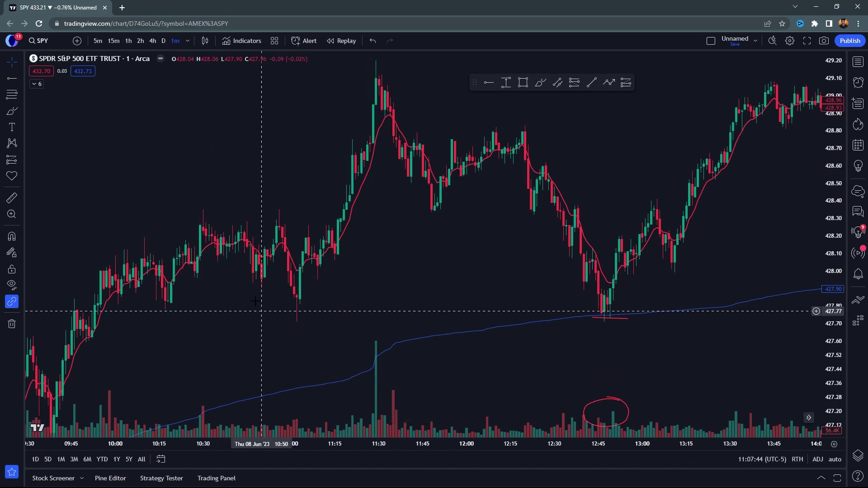
Switch the chart to 5-minute candles and bring the sharp 14 June drop and rebound around 13:00 into close view
left_click(97, 41)
left_click_drag(599, 306, 259, 80)
scroll(733, 217, "down", 4)
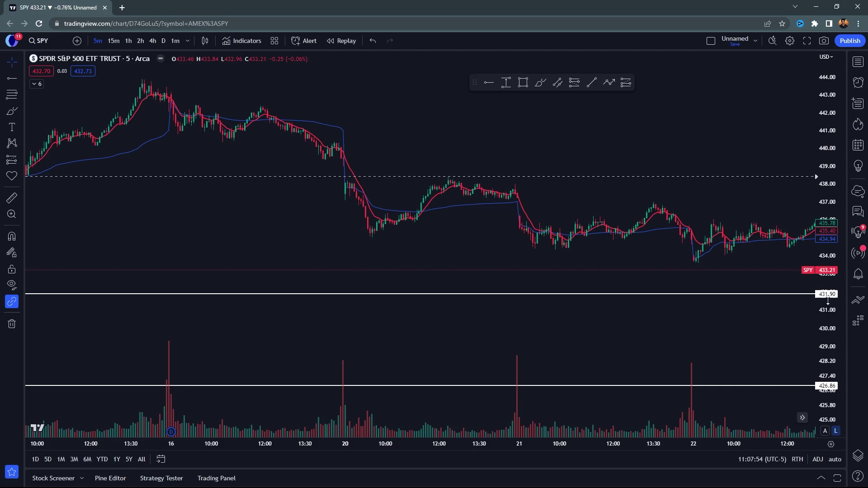
left_click_drag(829, 307, 828, 166)
left_click_drag(104, 172, 562, 306)
scroll(562, 307, "up", 6)
left_click_drag(406, 312, 631, 275)
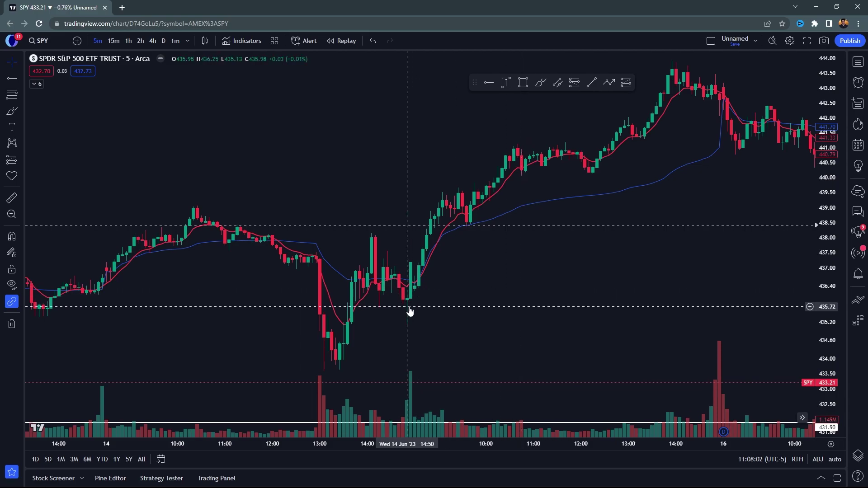
left_click_drag(422, 321, 621, 259)
scroll(620, 273, "up", 5)
left_click_drag(441, 270, 592, 278)
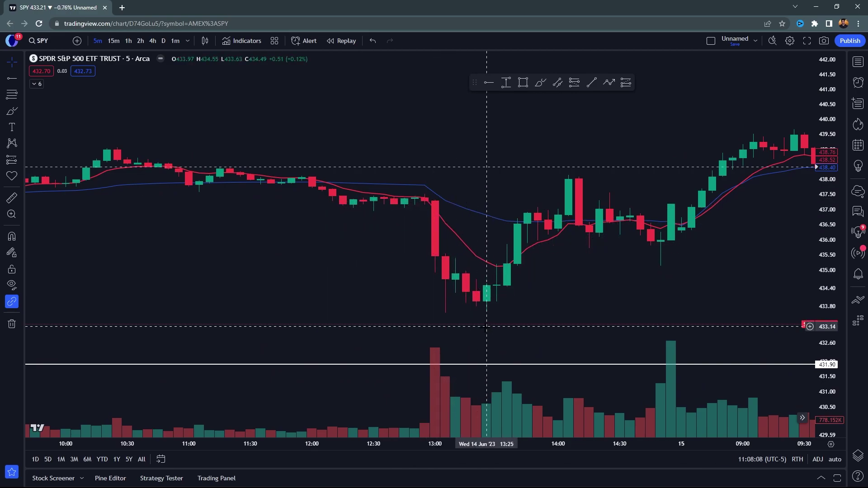
Underline the 14 June double low at about 433.65 with the brush and circle the volume bars around 13:35
left_click(540, 82)
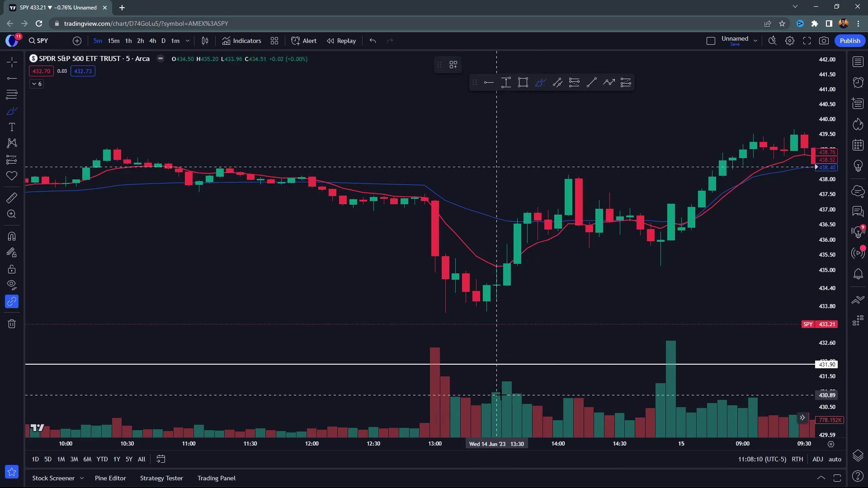
left_click_drag(416, 311, 527, 309)
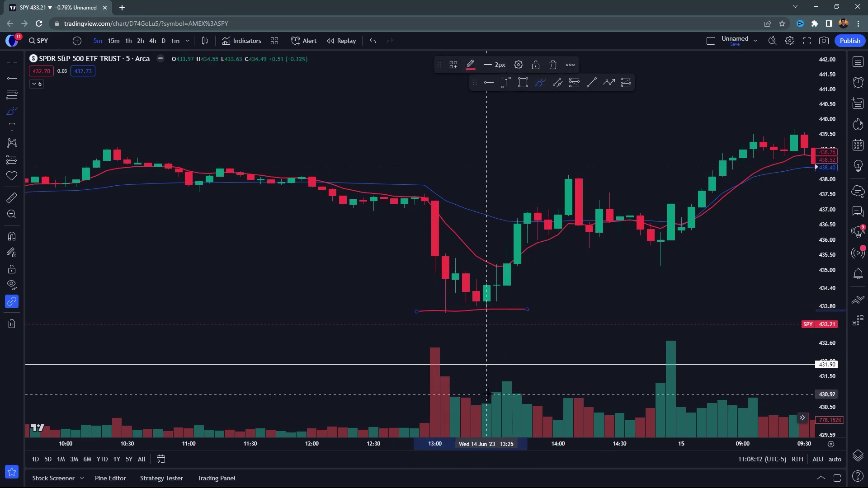
mouse_move(517, 374)
left_mouse_down()
mouse_move(488, 393)
mouse_move(517, 375)
left_mouse_up()
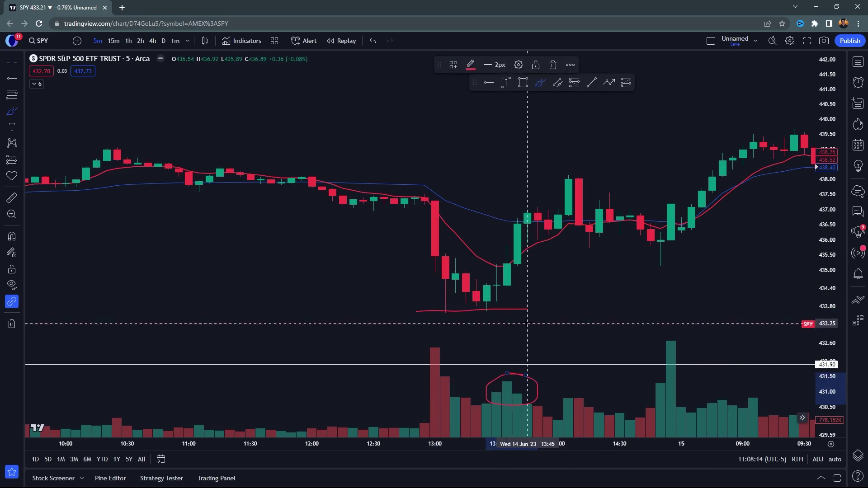